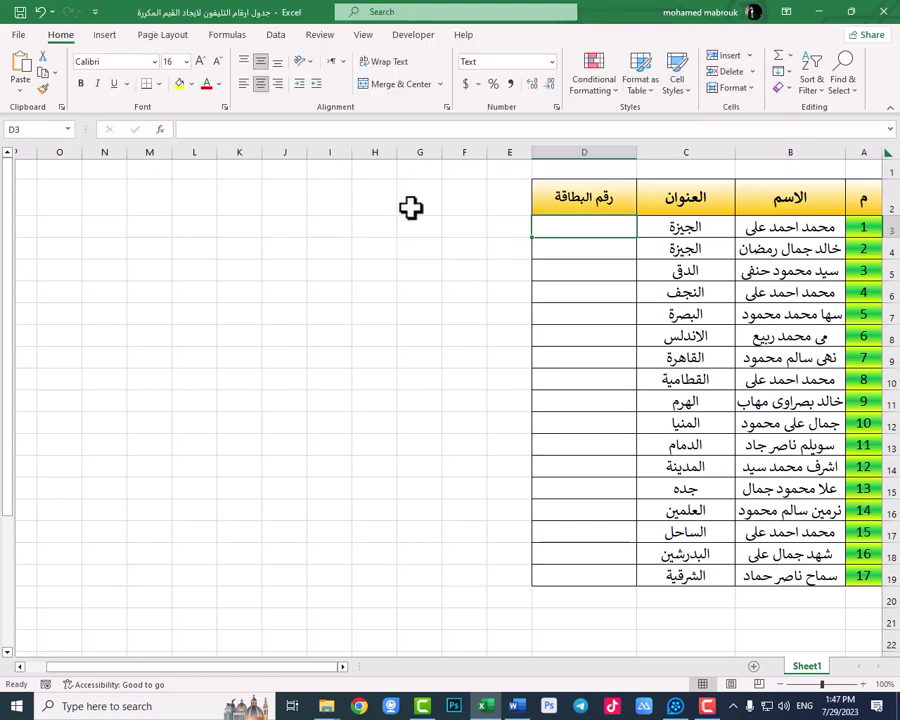
# Point out the card-number column D and its first entry cell D3 in the table
pyautogui.click(462, 203)
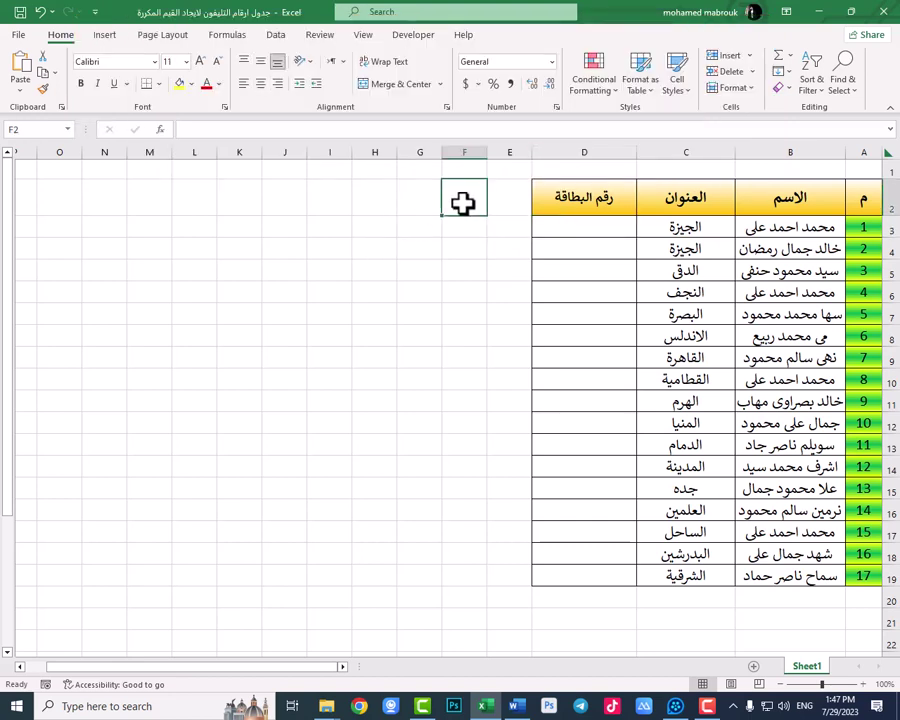
pyautogui.click(456, 227)
pyautogui.click(428, 229)
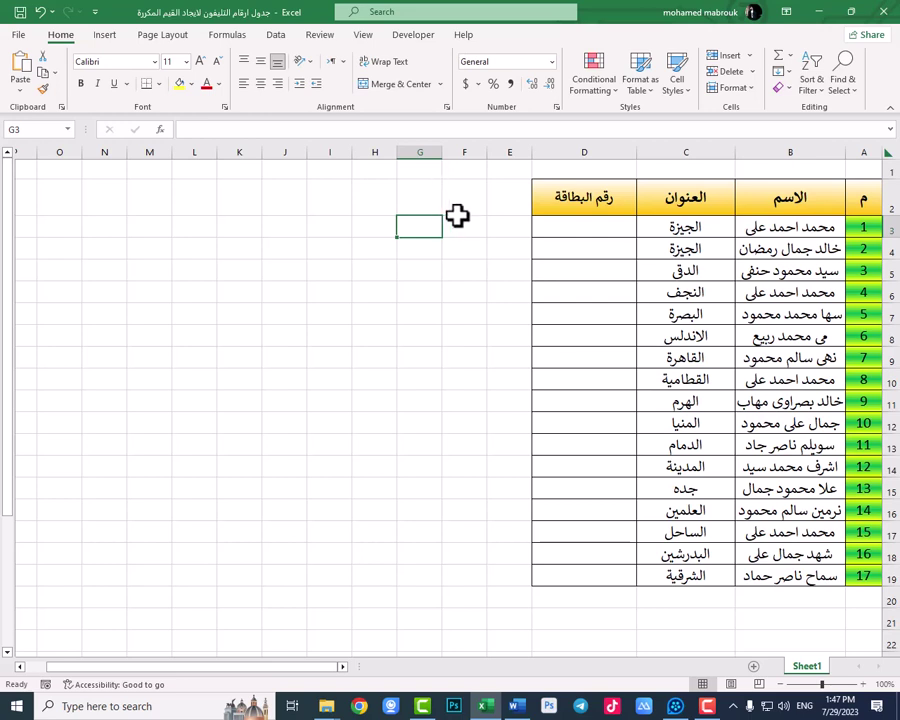
pyautogui.click(472, 226)
pyautogui.click(461, 196)
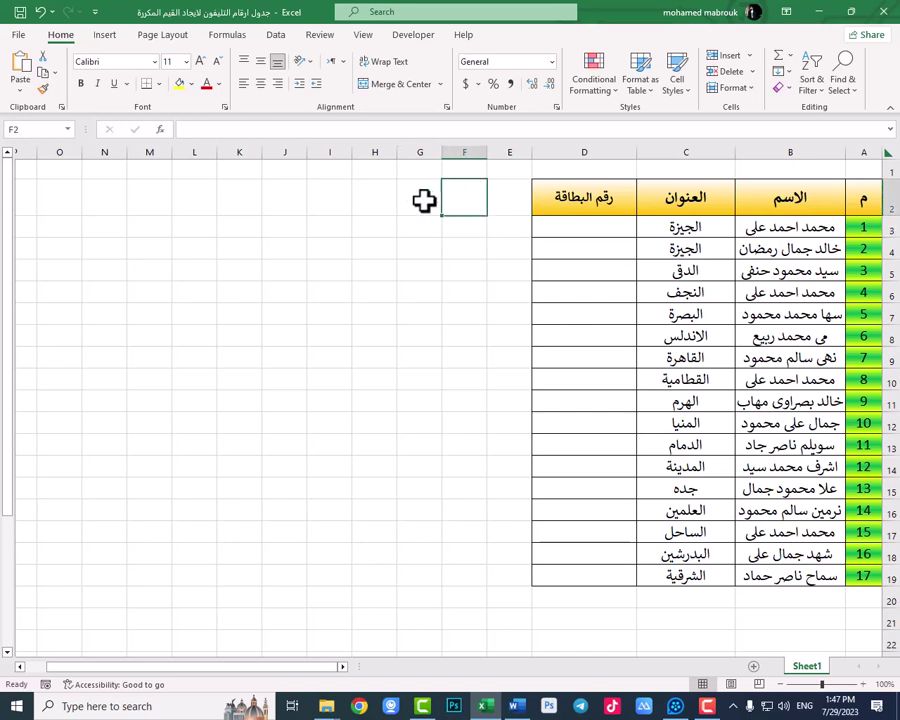
pyautogui.click(450, 224)
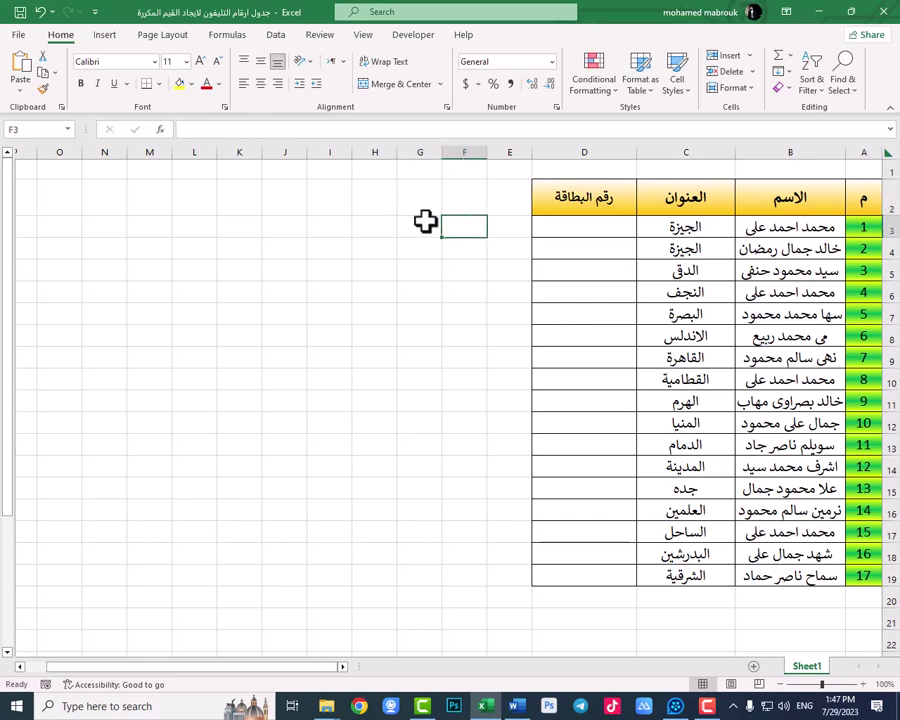
pyautogui.click(408, 226)
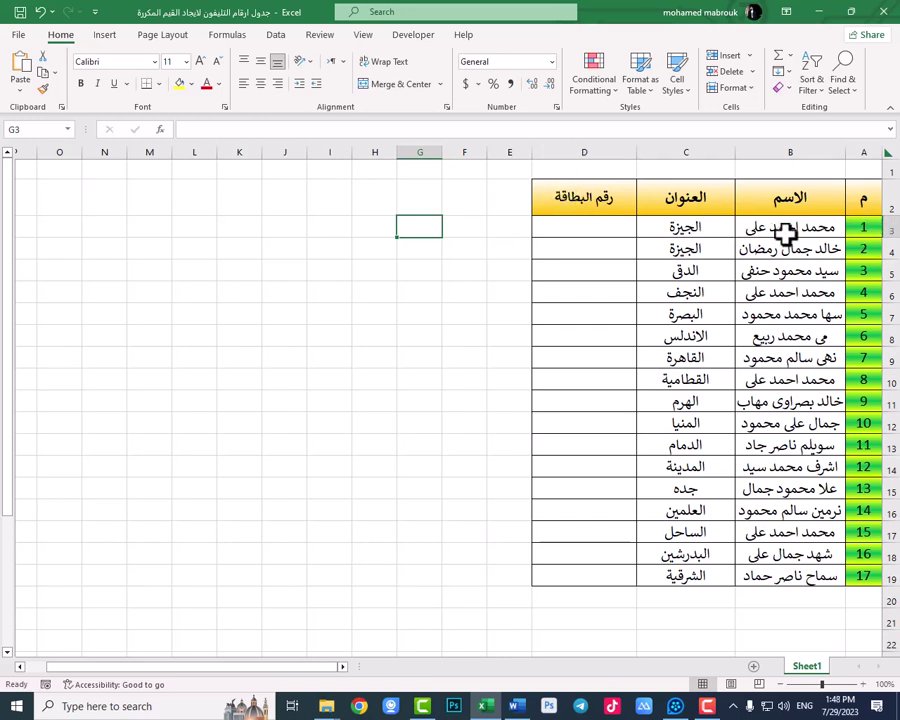
pyautogui.click(570, 227)
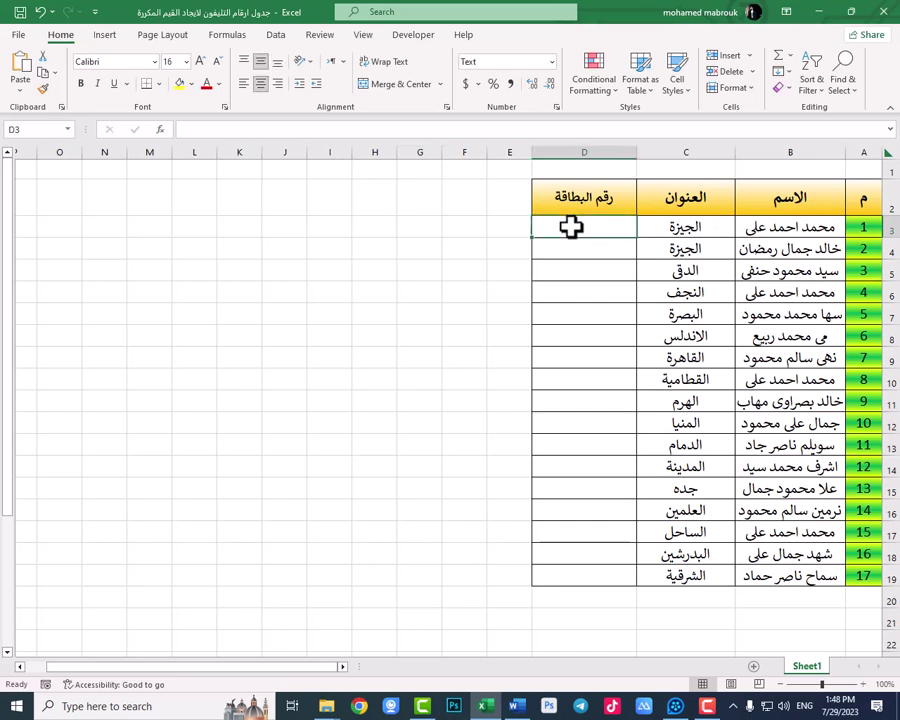
pyautogui.click(579, 151)
pyautogui.click(590, 228)
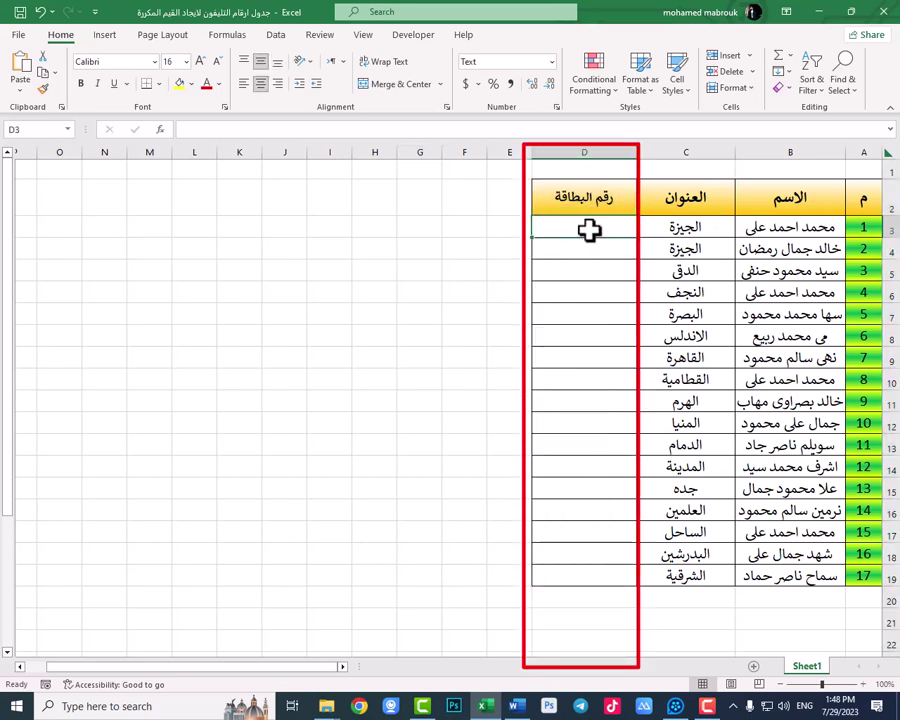
pyautogui.press('Return')
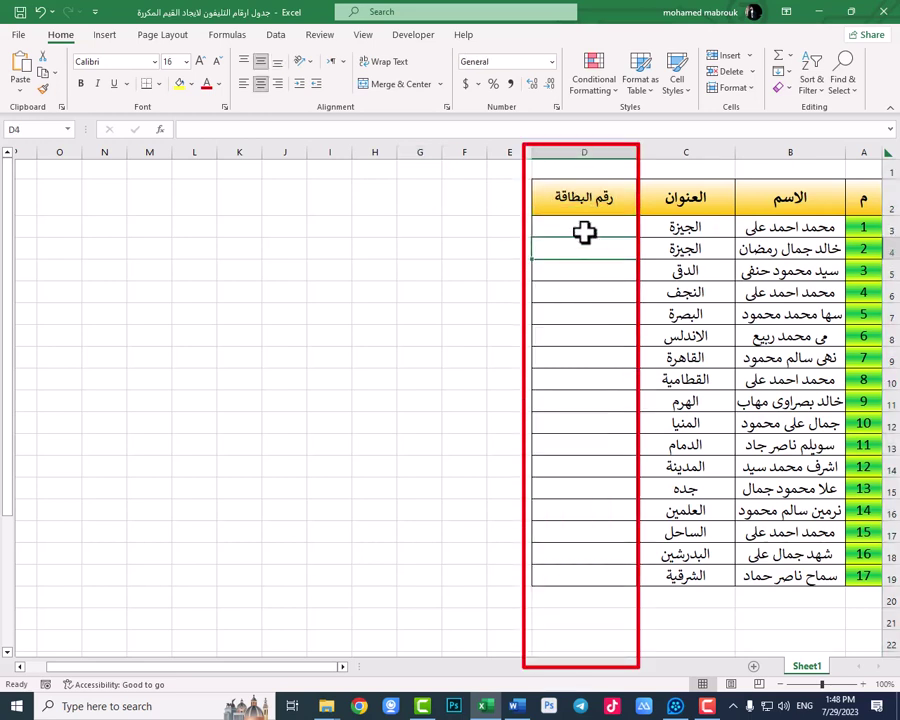
pyautogui.click(572, 229)
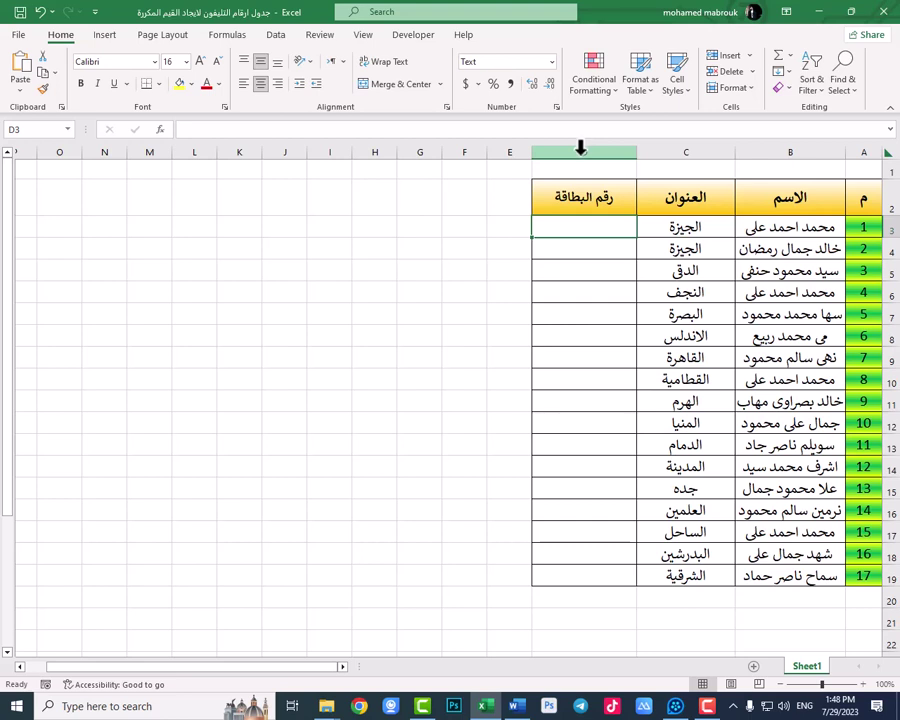
# Select all of column D and open Data Validation, placing the dialog over the table
pyautogui.click(580, 148)
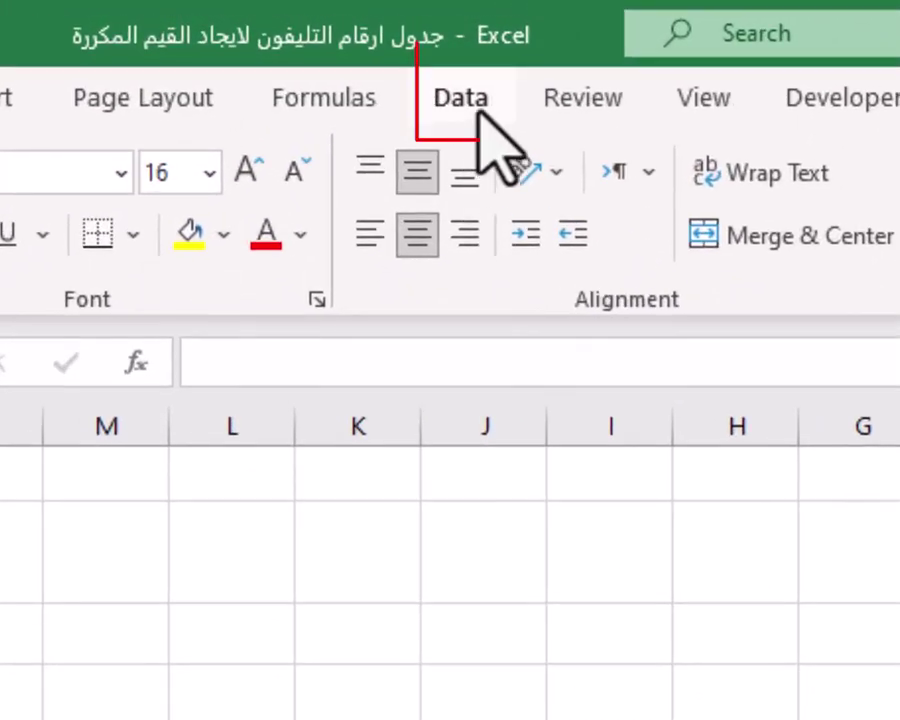
pyautogui.click(281, 38)
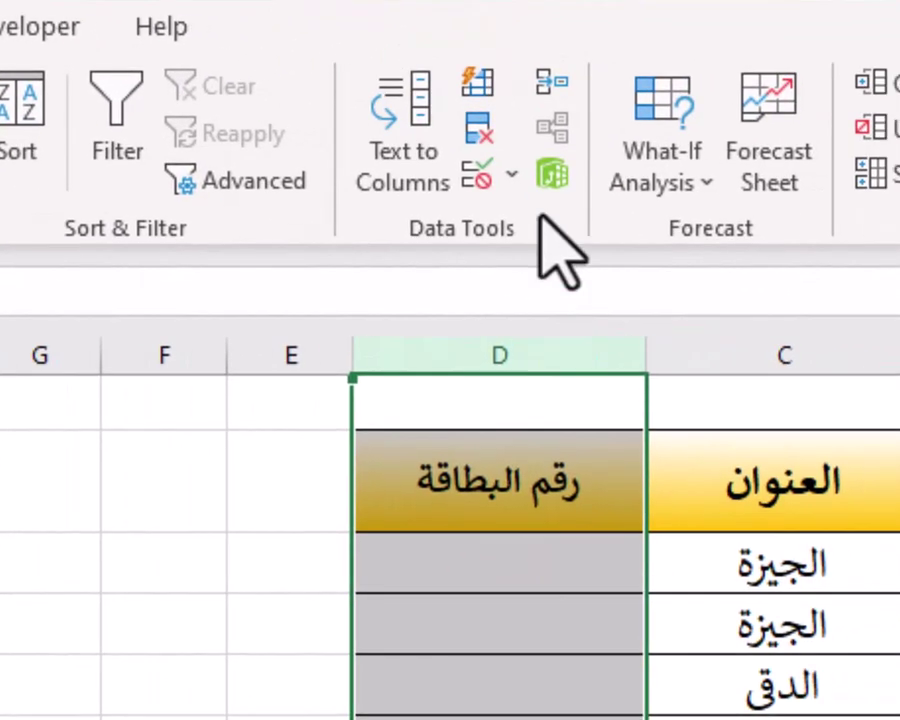
pyautogui.click(511, 176)
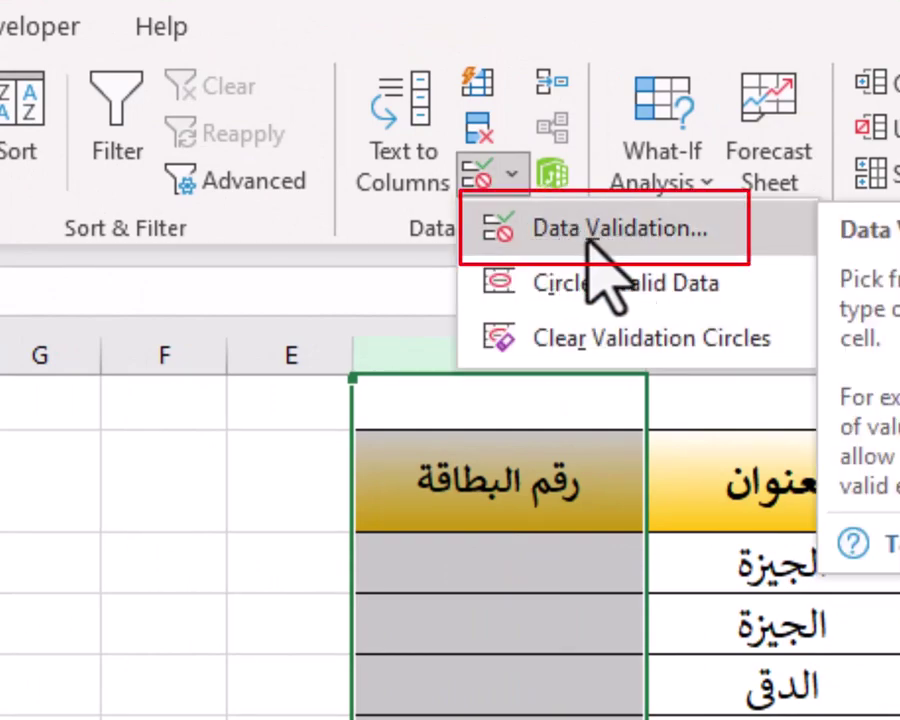
pyautogui.click(655, 240)
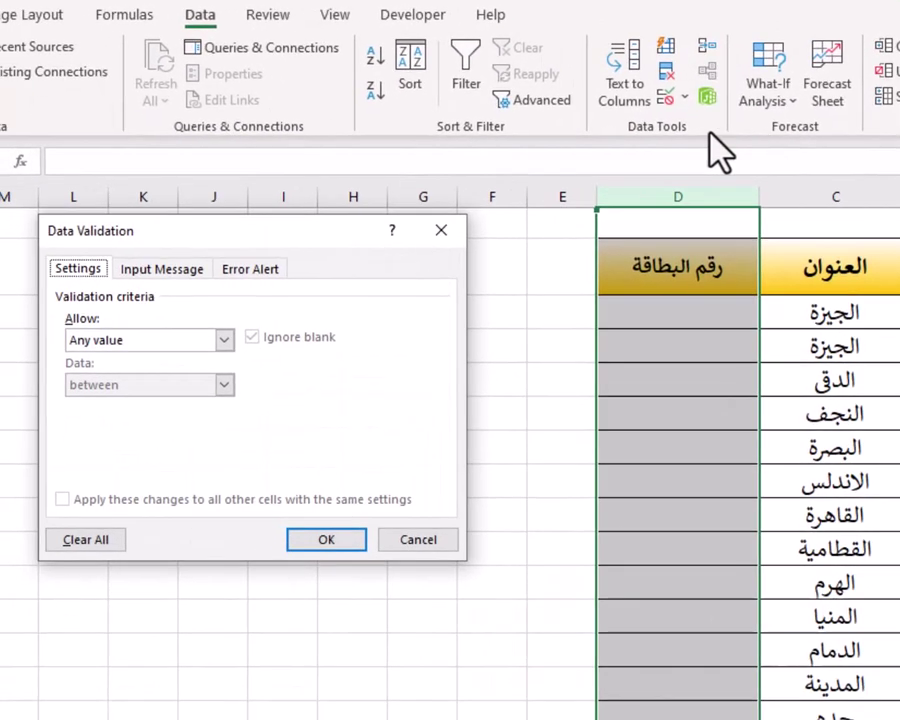
pyautogui.moveTo(130, 235); pyautogui.dragTo(16, 317)
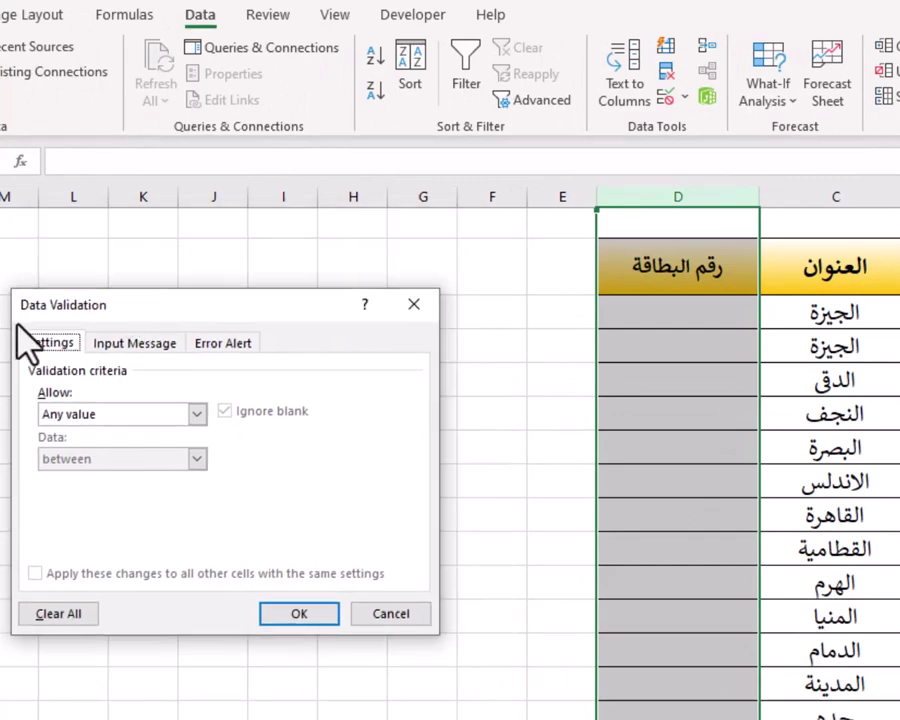
pyautogui.moveTo(121, 311); pyautogui.dragTo(476, 392)
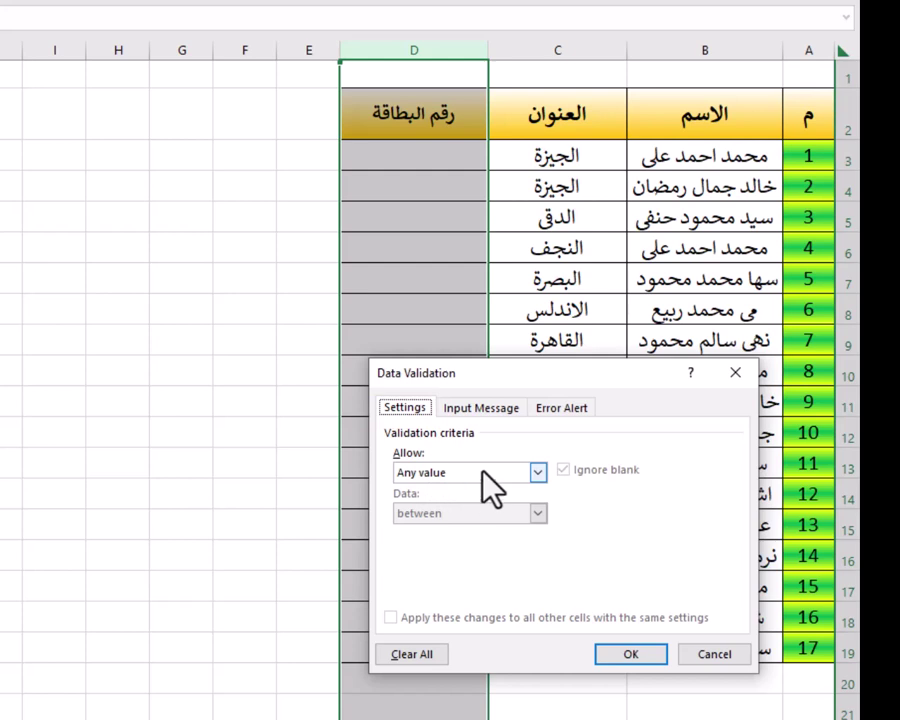
# Set Allow to Custom and start the validation formula with an equals sign
pyautogui.click(538, 473)
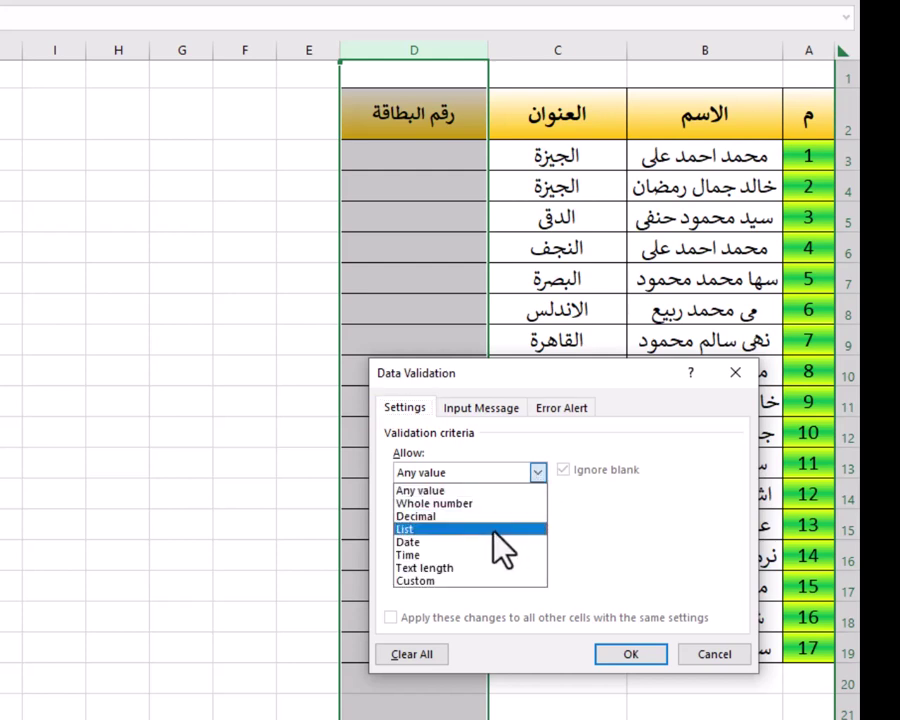
pyautogui.click(446, 581)
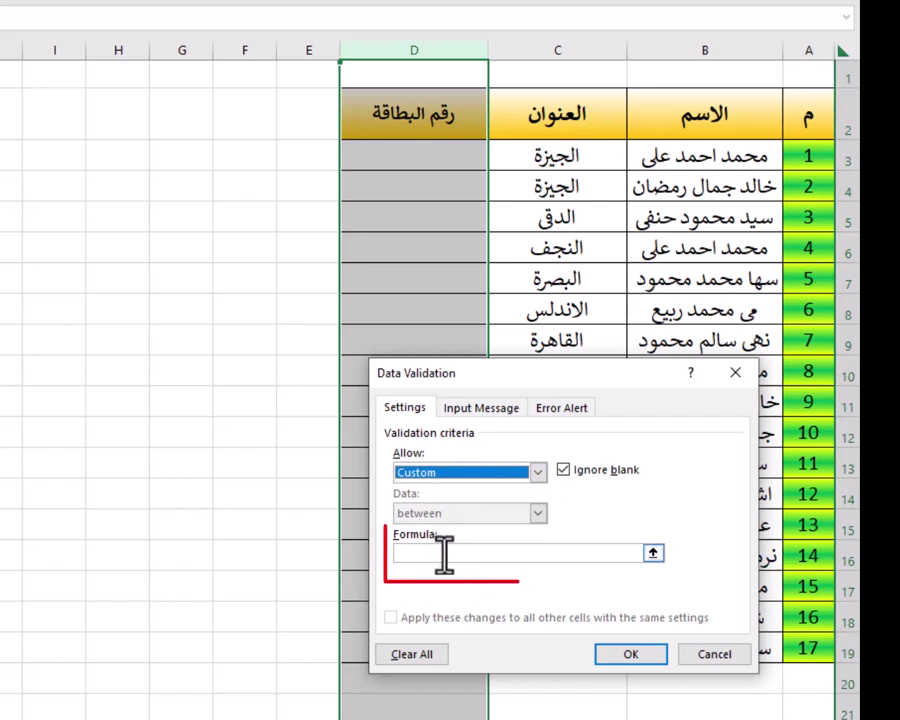
pyautogui.click(444, 553)
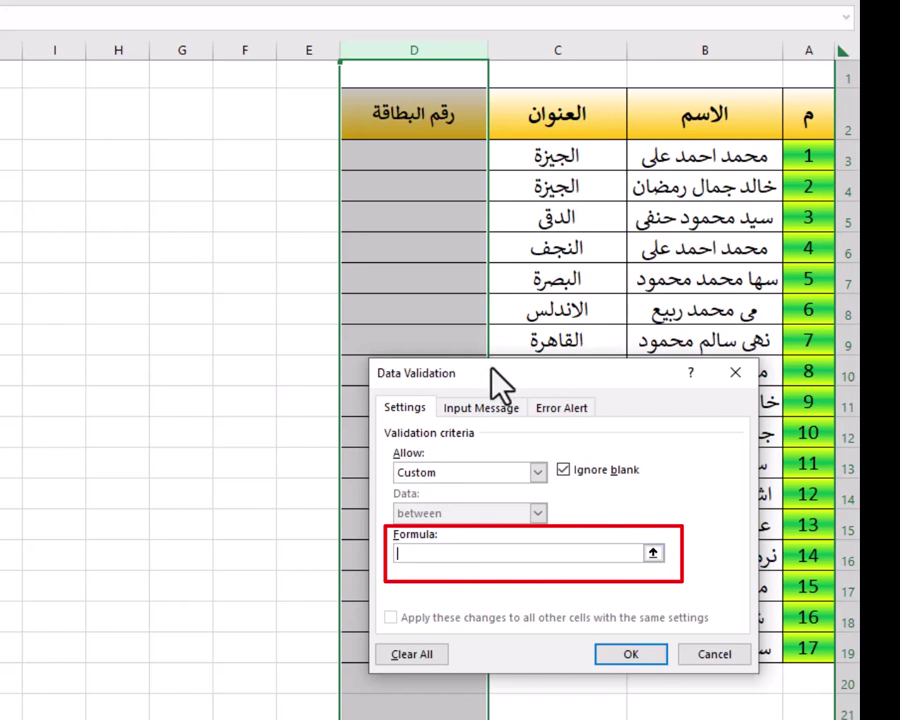
pyautogui.moveTo(490, 370); pyautogui.dragTo(467, 367)
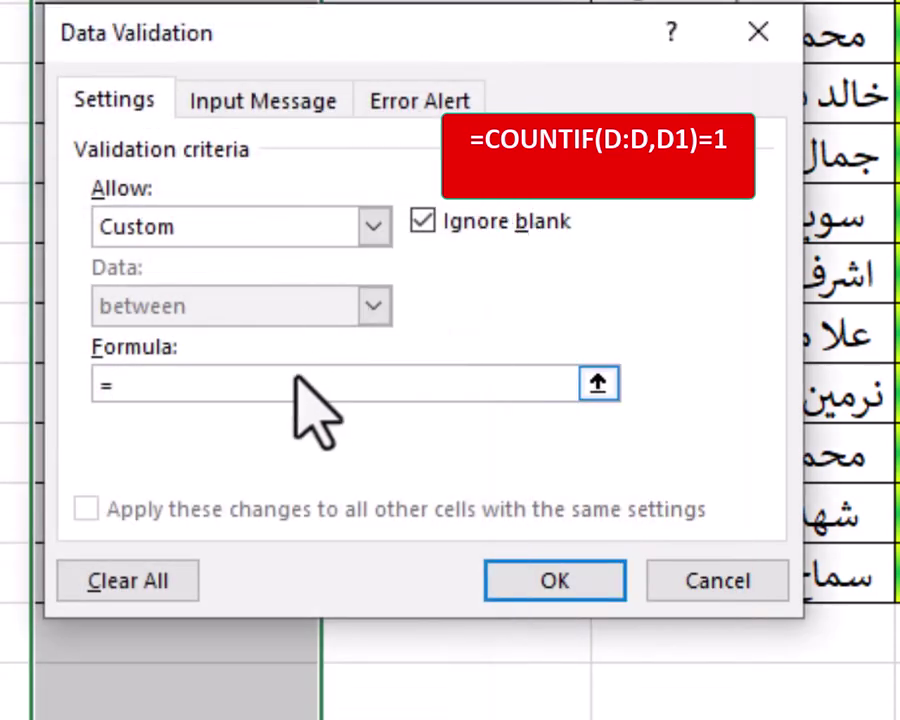
# Enter the COUNTIF formula, trimming it and removing the doubled equals sign to leave =COUNTIF(
pyautogui.write('=COUNTIF(D:D,D1)=1')
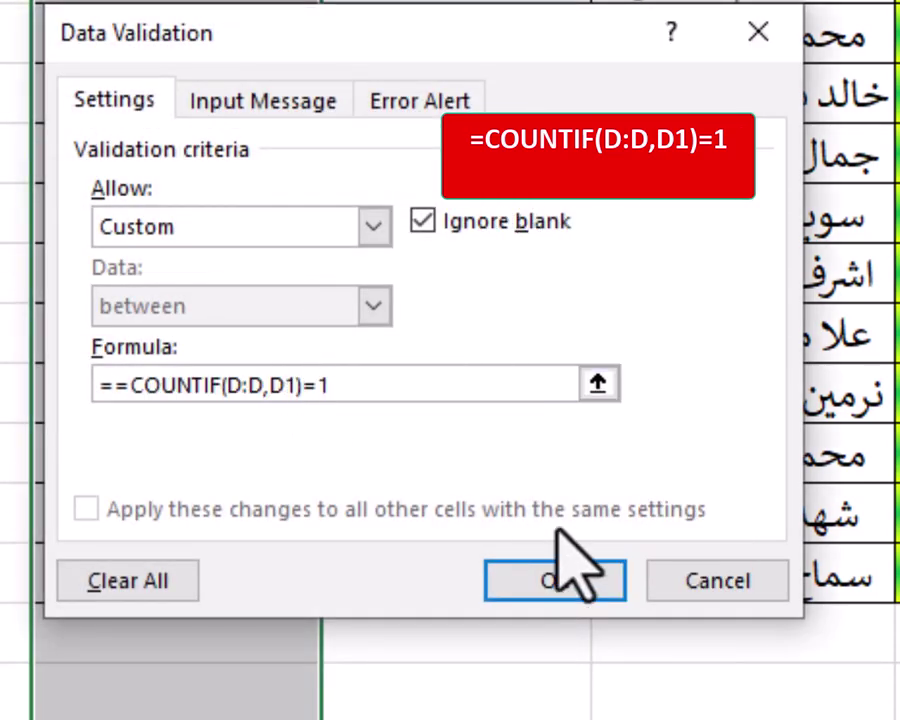
pyautogui.press('BackSpace')
pyautogui.press('BackSpace')
pyautogui.press('BackSpace')
pyautogui.press('BackSpace')
pyautogui.press('BackSpace')
pyautogui.press('BackSpace')
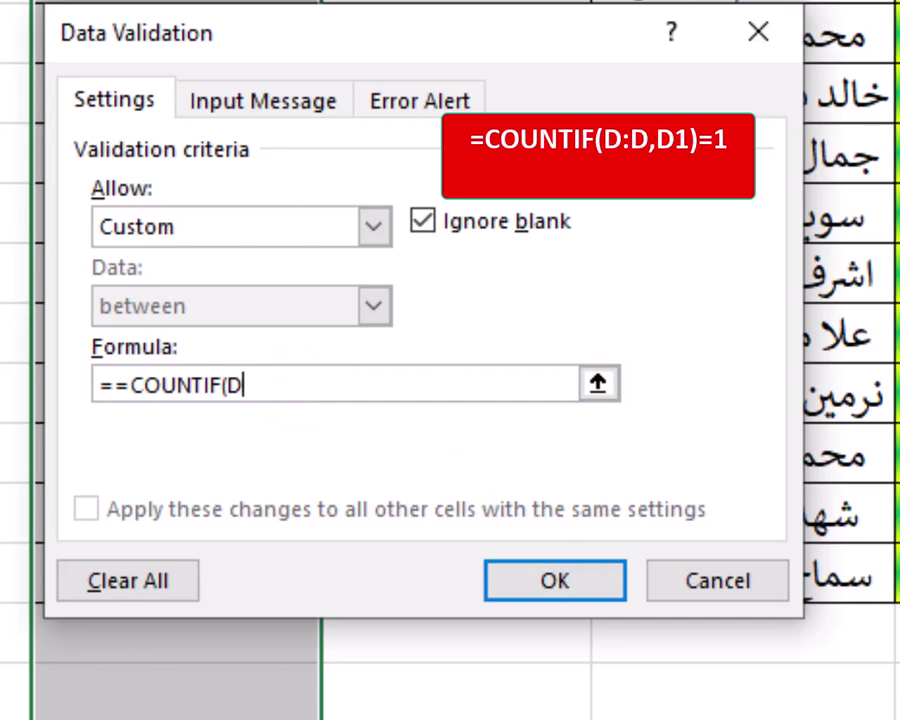
pyautogui.press('BackSpace')
pyautogui.press('BackSpace')
pyautogui.click(128, 385)
pyautogui.press('BackSpace')
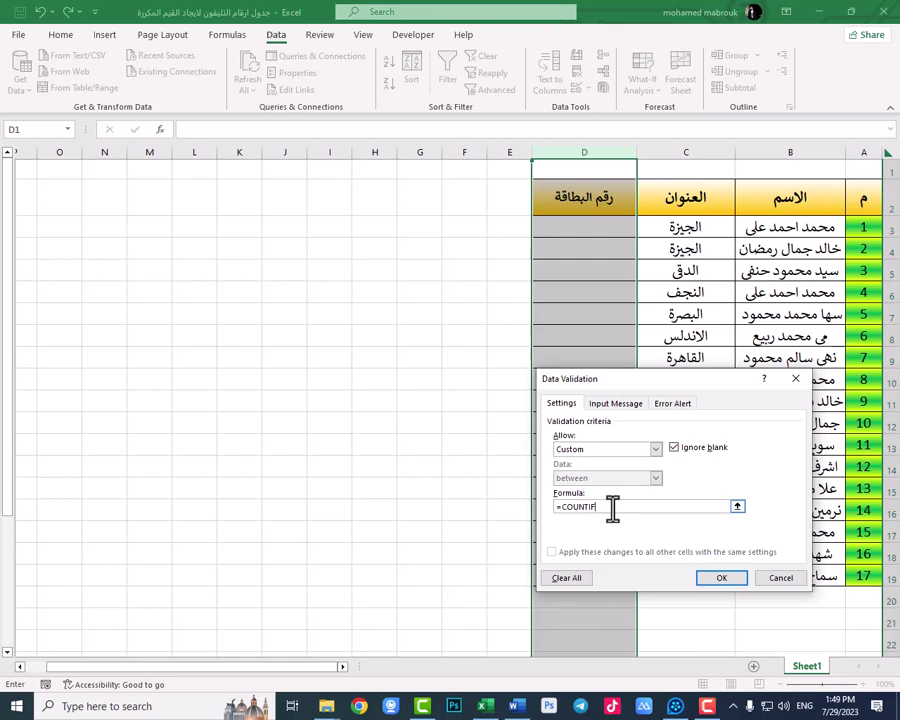
pyautogui.write('(')
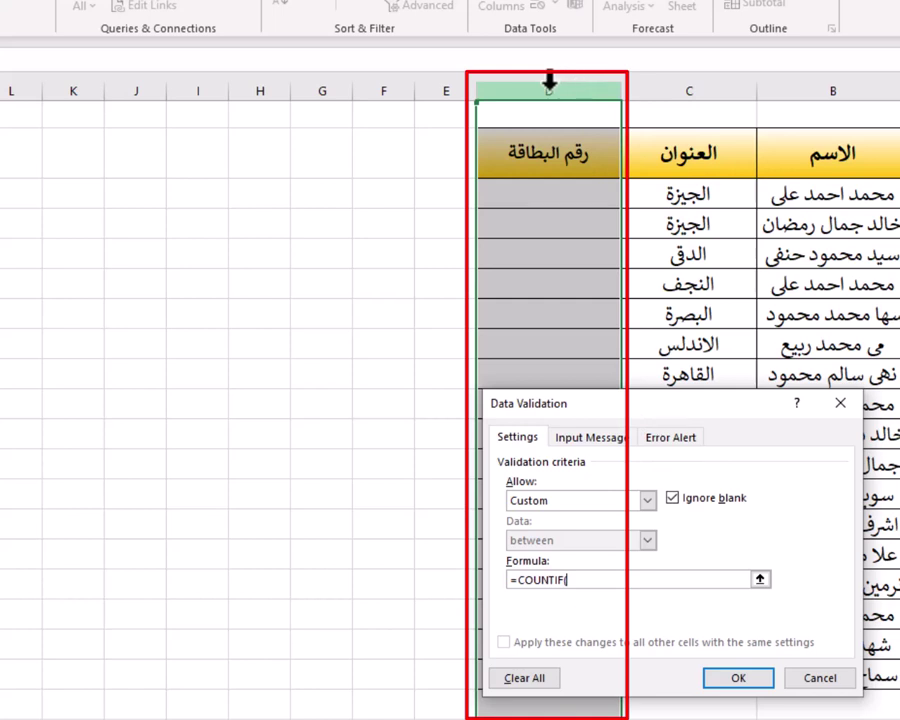
# Complete the formula as =COUNTIF(D:D,D1)=1 using column D as range and D1 as criterion
pyautogui.click(549, 80)
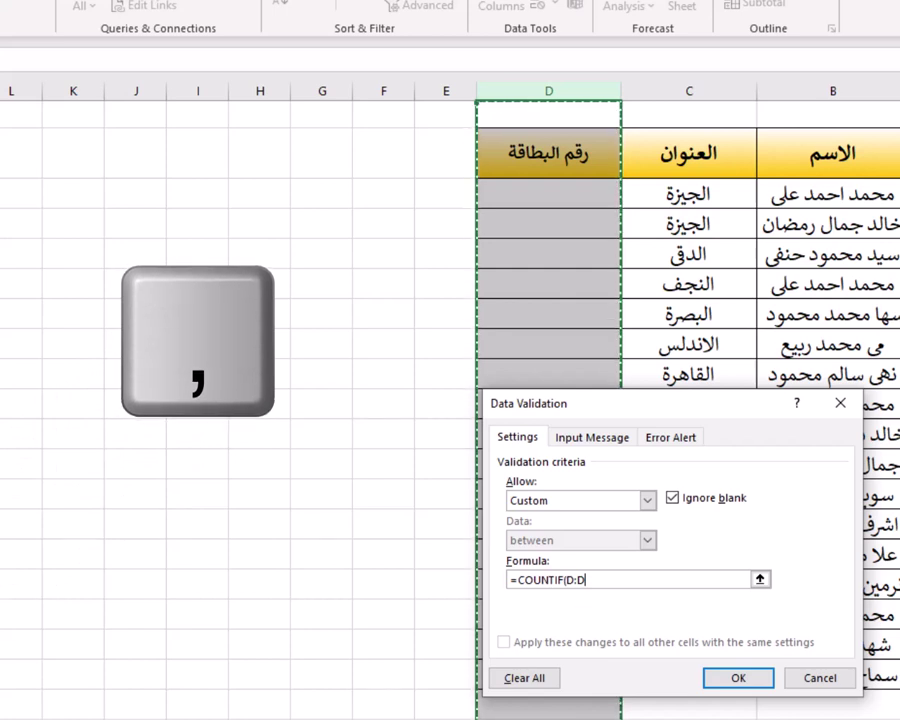
pyautogui.write(',')
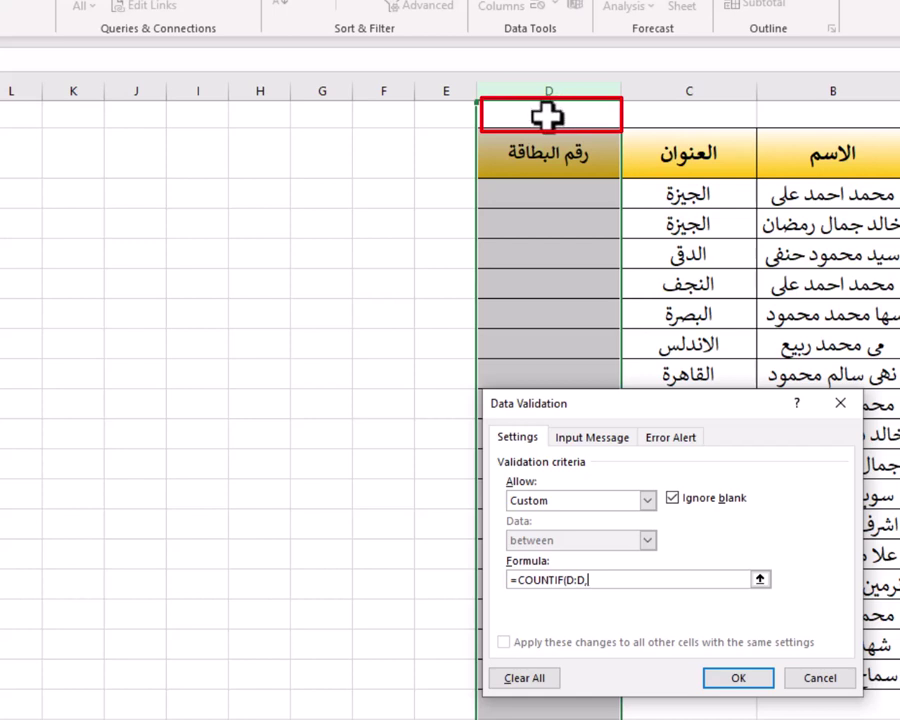
pyautogui.click(542, 115)
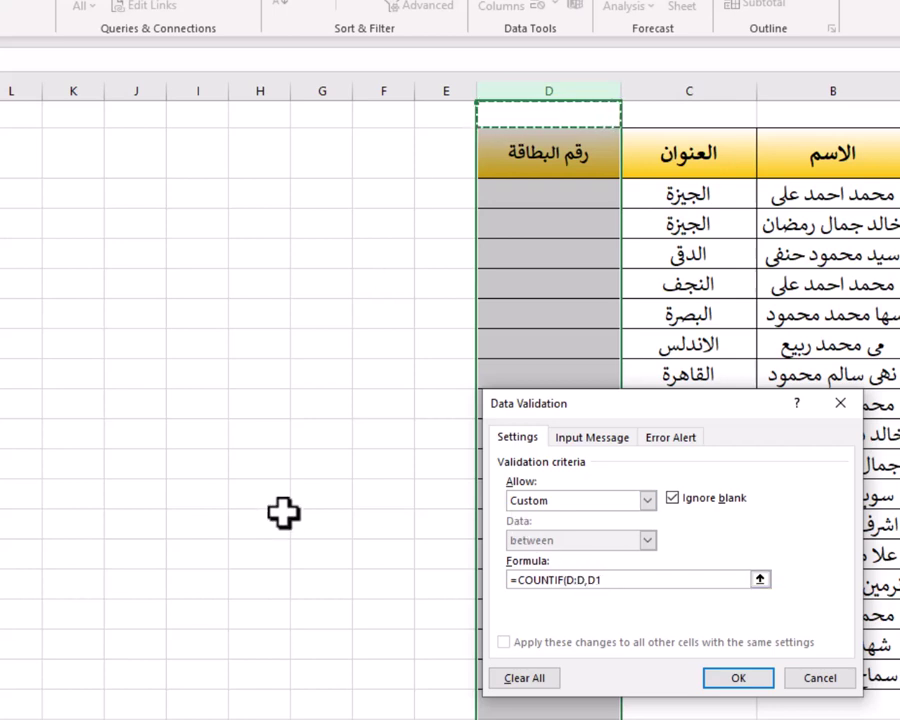
pyautogui.write(')')
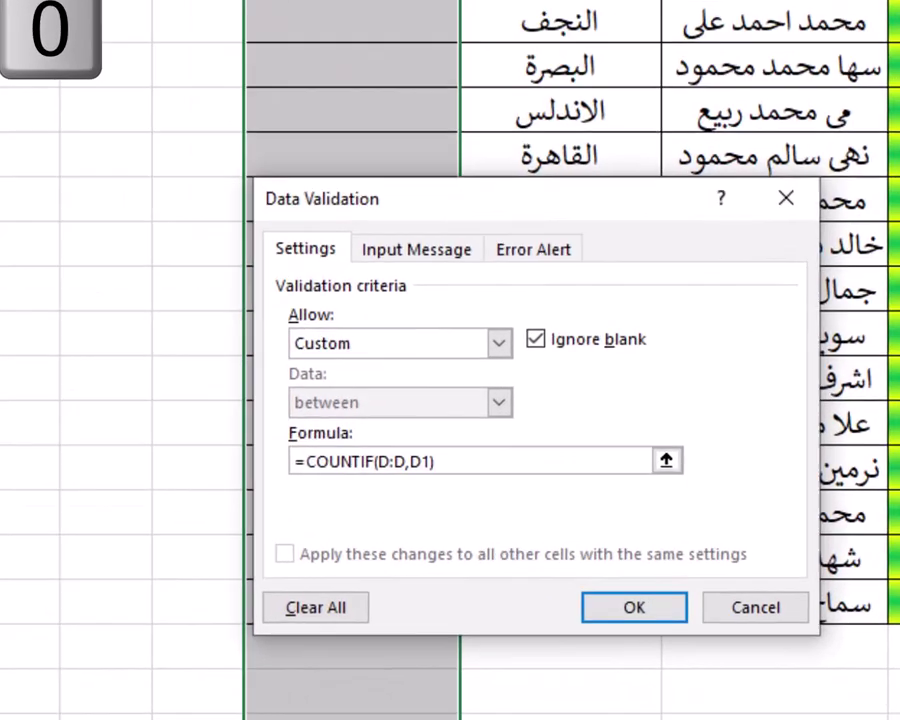
pyautogui.write('=1')
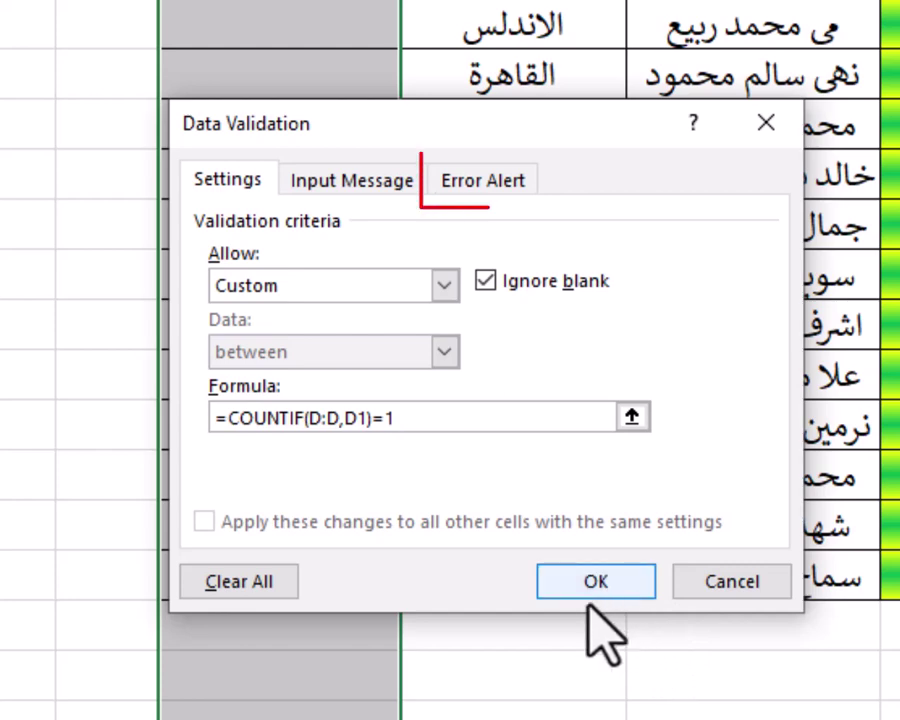
# Show the Error Alert settings with alerts enabled and Stop kept as the style
pyautogui.moveTo(545, 120); pyautogui.dragTo(535, 122)
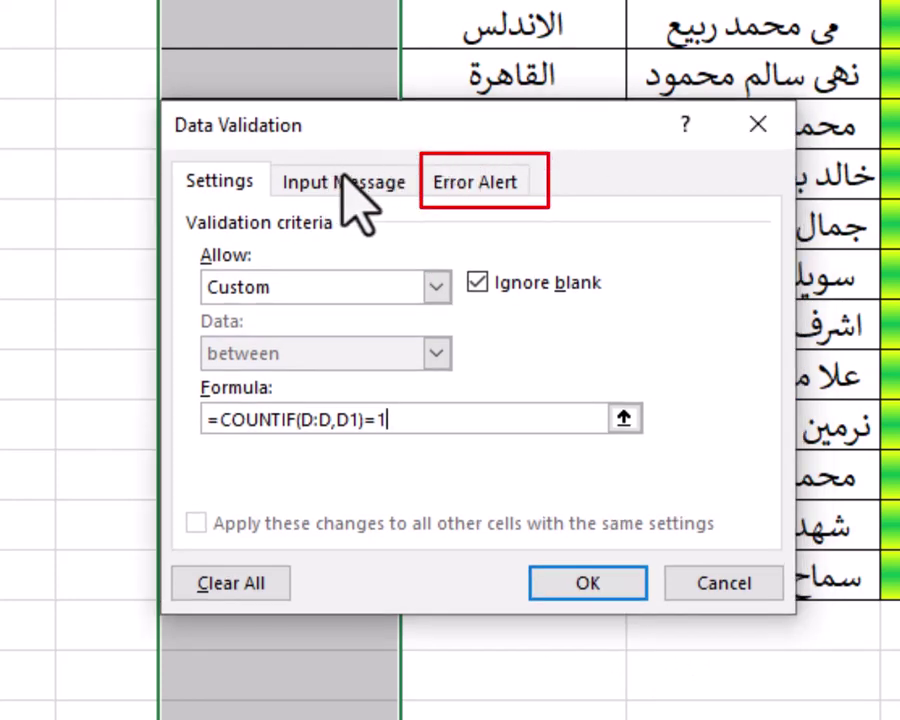
pyautogui.click(510, 190)
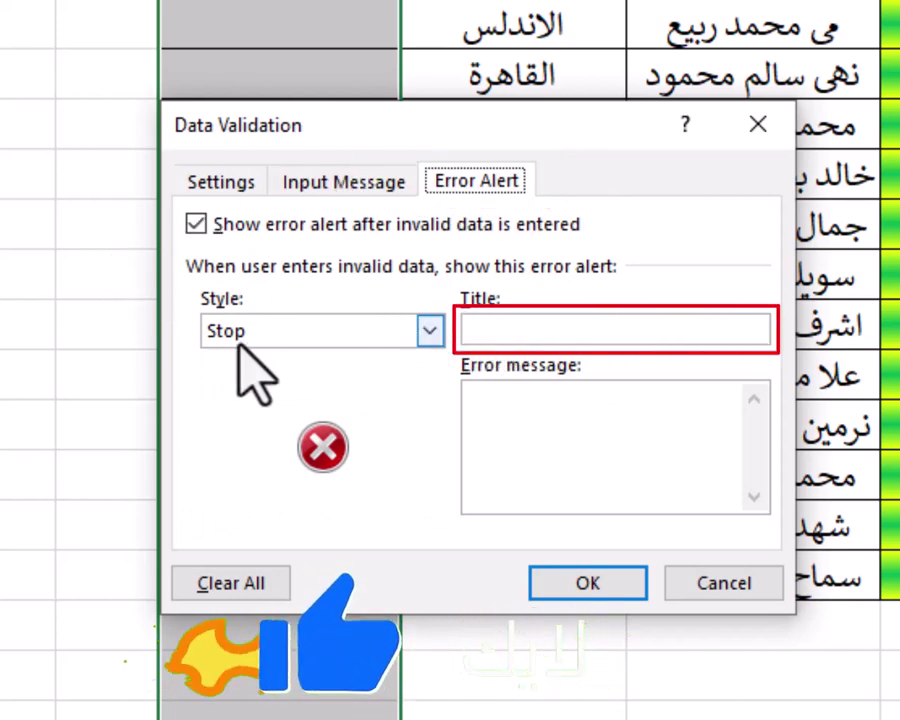
pyautogui.click(430, 330)
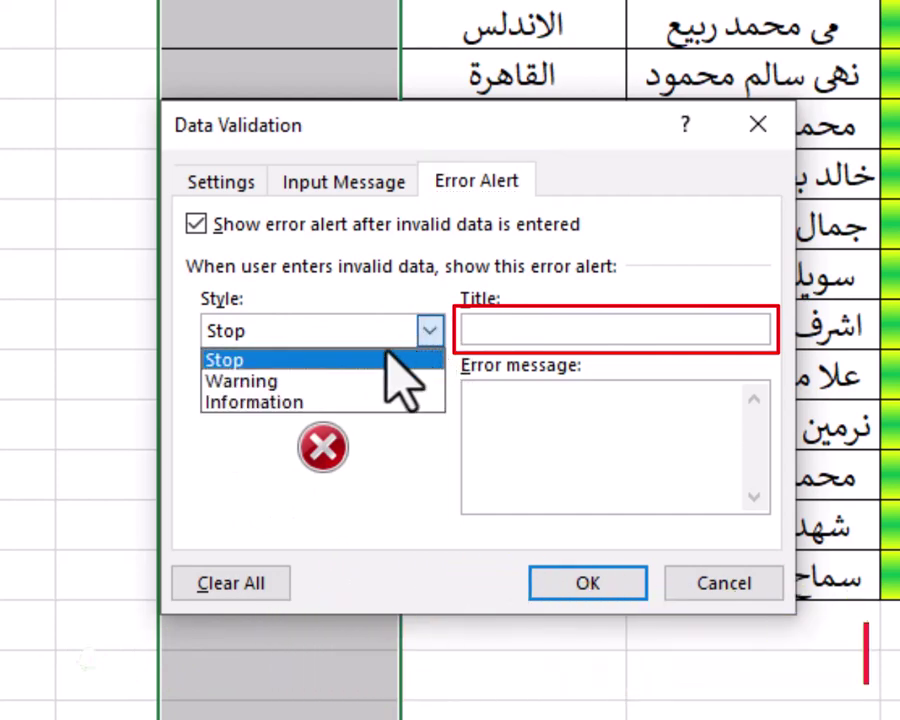
pyautogui.click(430, 330)
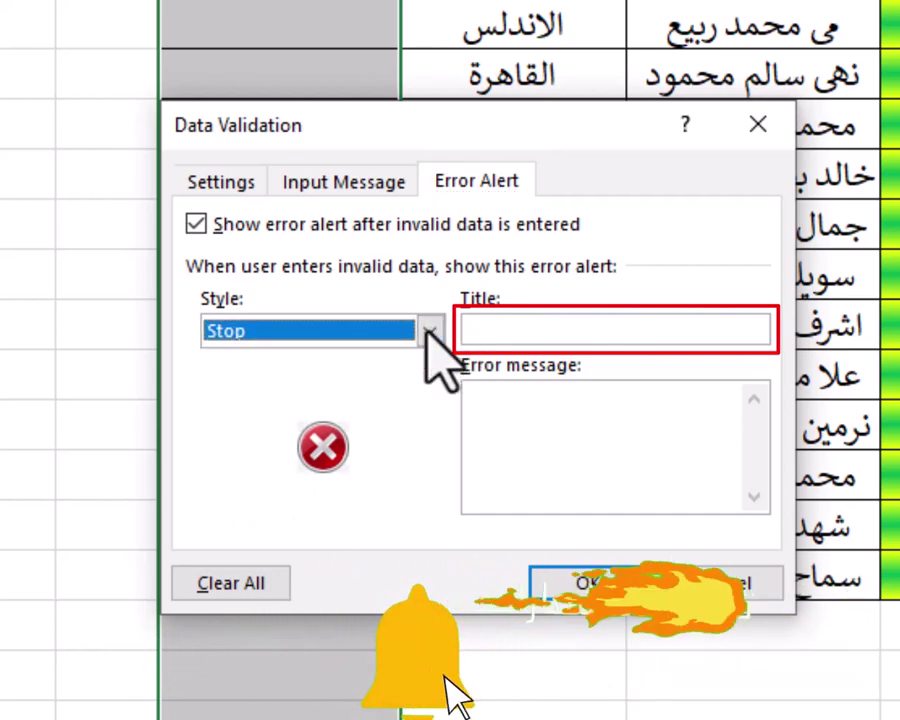
# Title the alert خطأ and paste the Arabic 'number already exists' message copied from Word
pyautogui.click(508, 332)
pyautogui.write('خطأ')
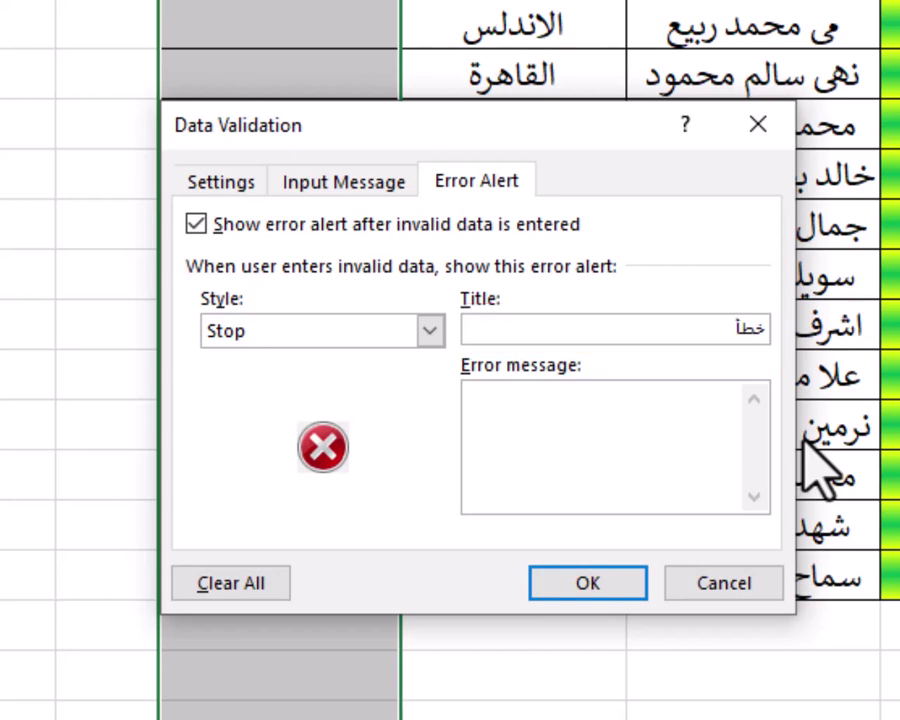
pyautogui.click(535, 483)
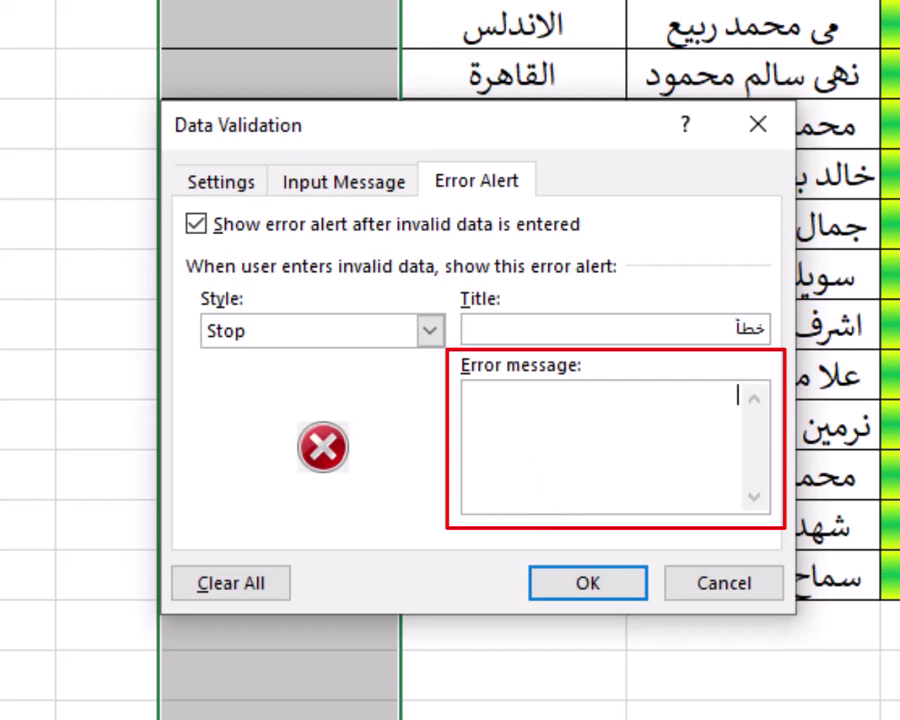
pyautogui.hotkey('alt', 'Tab')
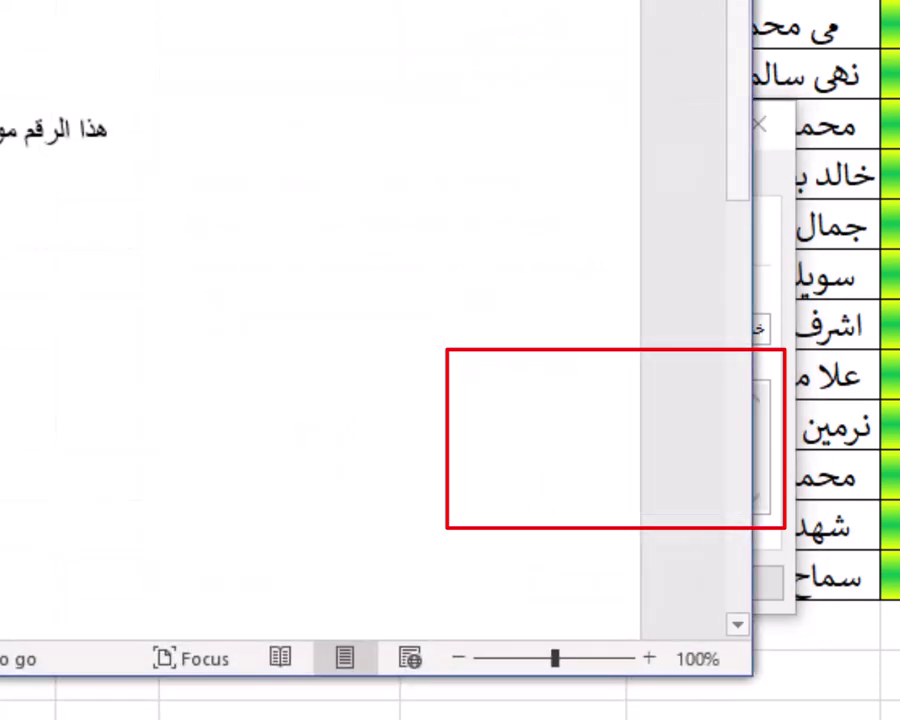
pyautogui.tripleClick(60, 130)
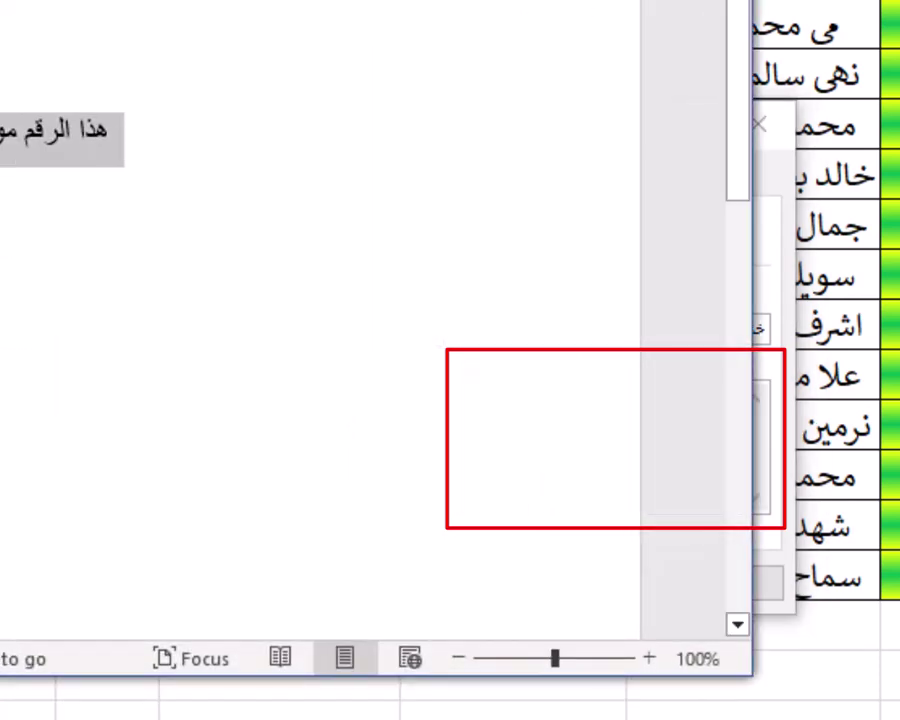
pyautogui.hotkey('alt', 'Tab')
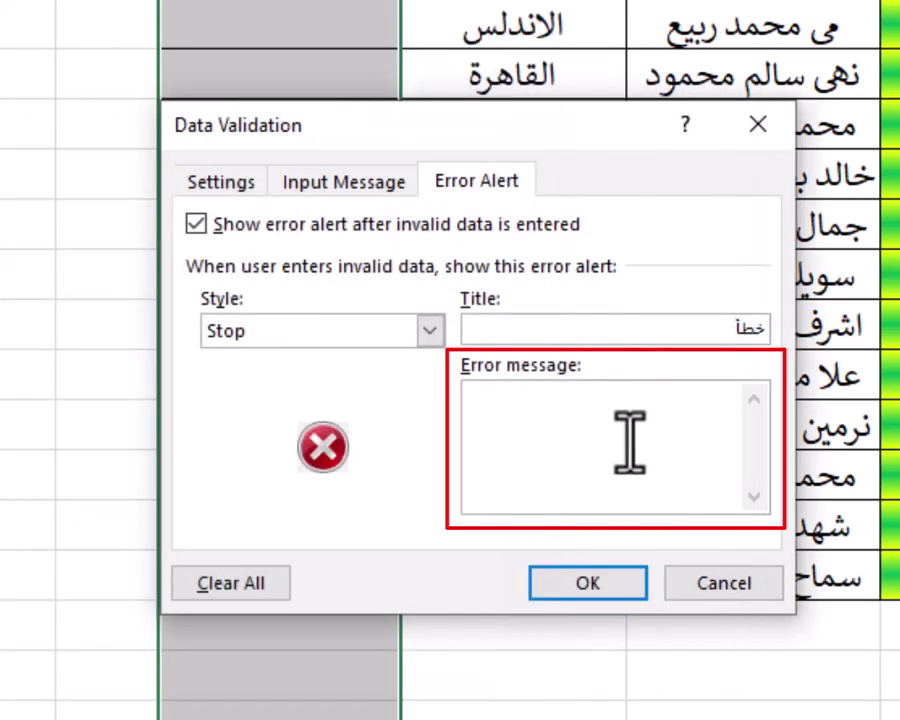
pyautogui.hotkey('ctrl', 'v')
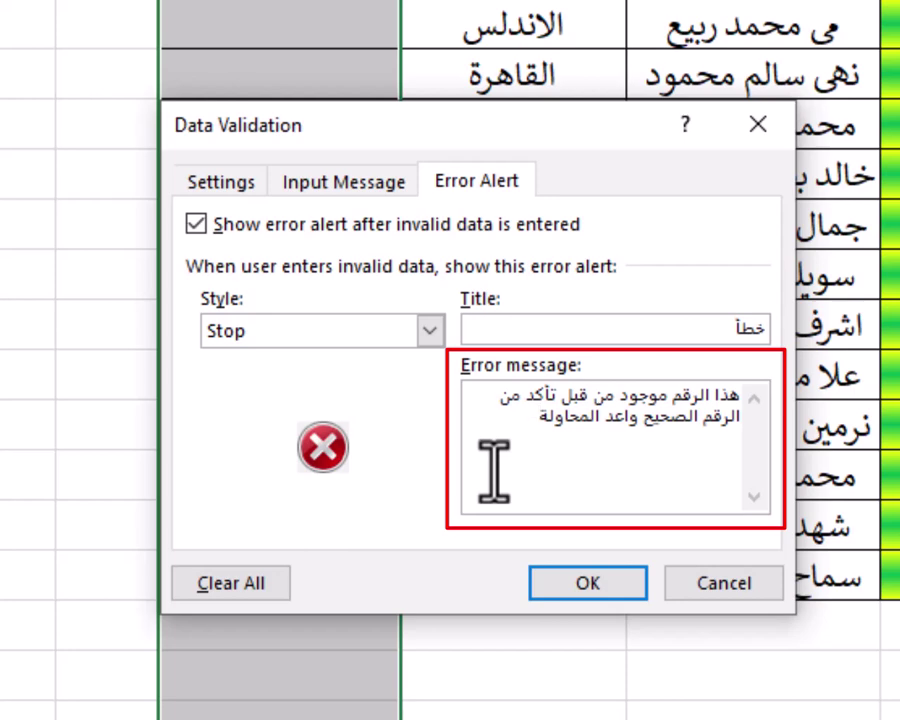
# Apply the validation rule and enter card number 547 in D3
pyautogui.click(587, 585)
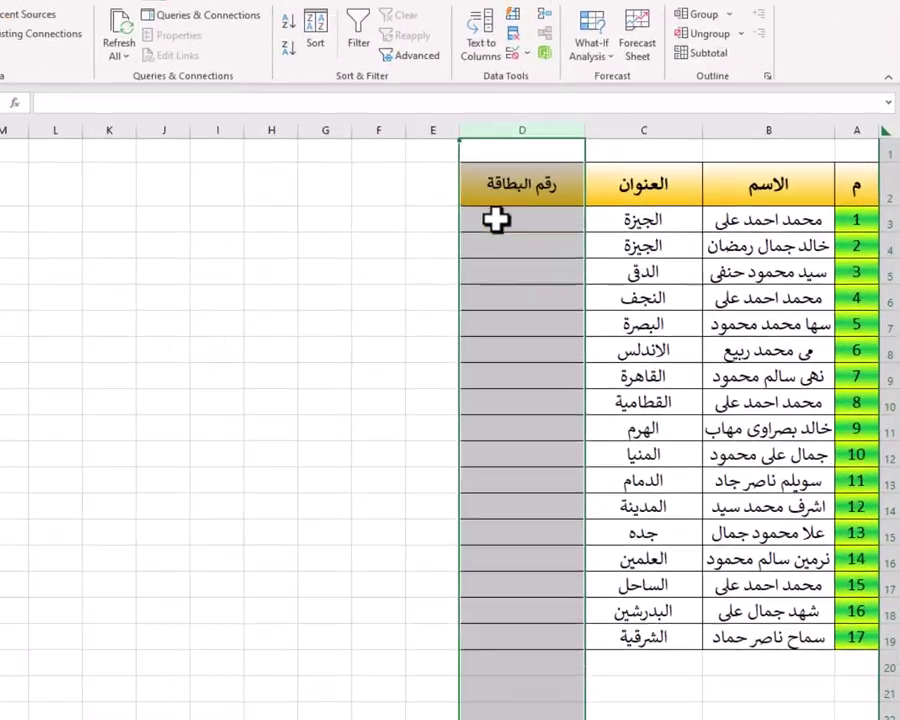
pyautogui.click(563, 228)
pyautogui.write('547')
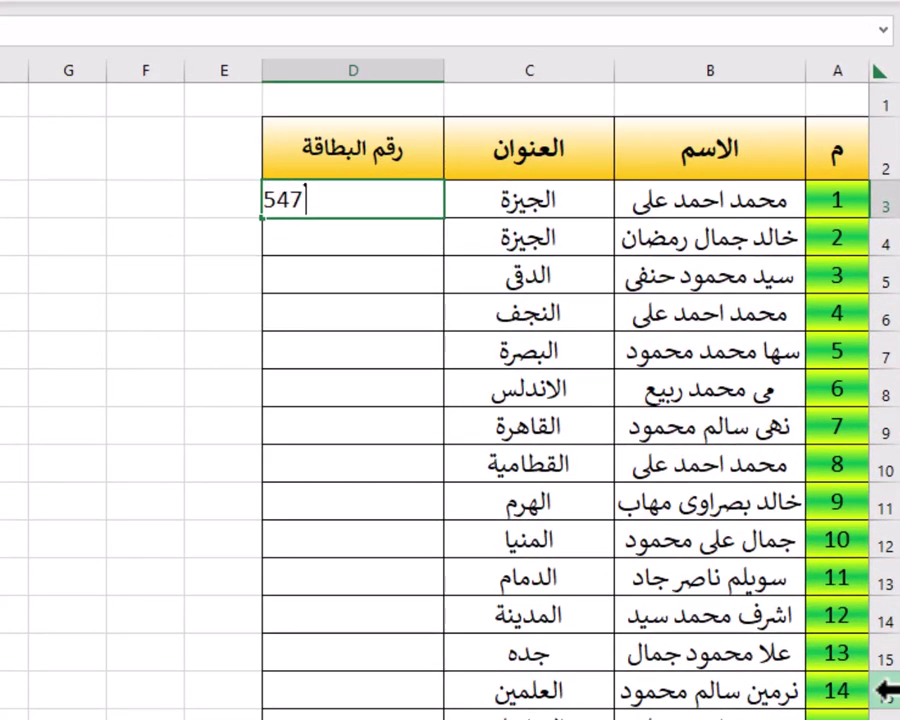
pyautogui.press('Return')
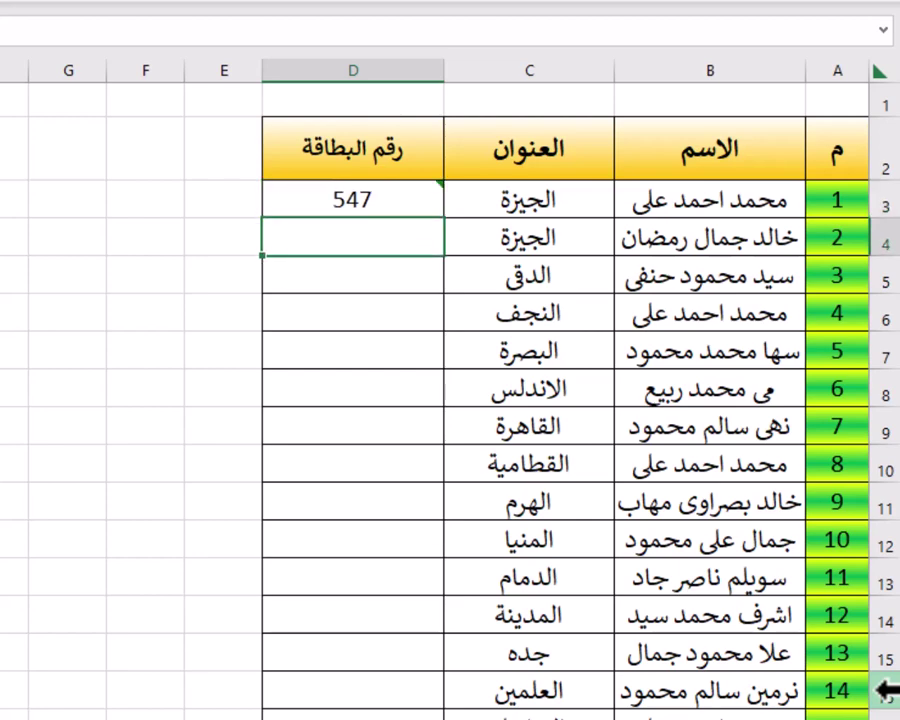
pyautogui.write('547')
# Enter 547 again in D4 and retry after the خطأ alert rejects the duplicate
pyautogui.press('Return')
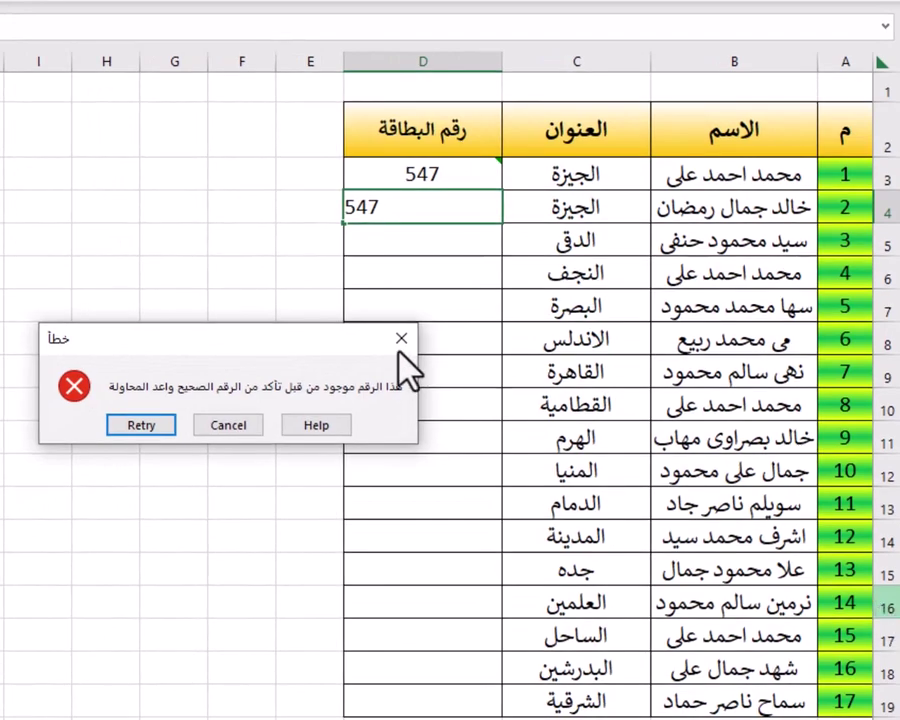
pyautogui.moveTo(331, 340); pyautogui.dragTo(625, 386)
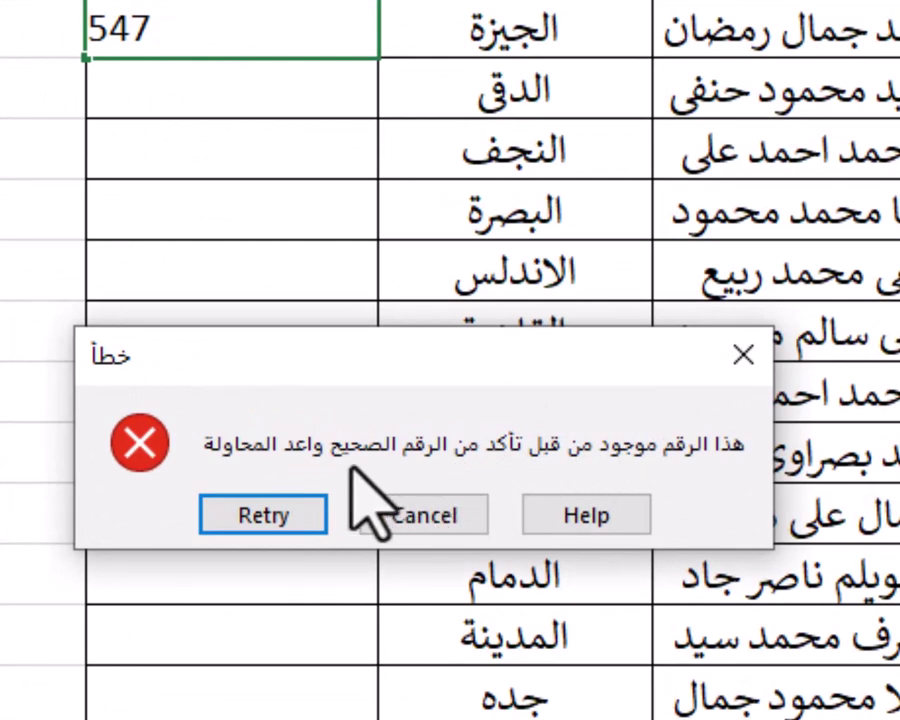
pyautogui.click(297, 505)
pyautogui.write('=D5')
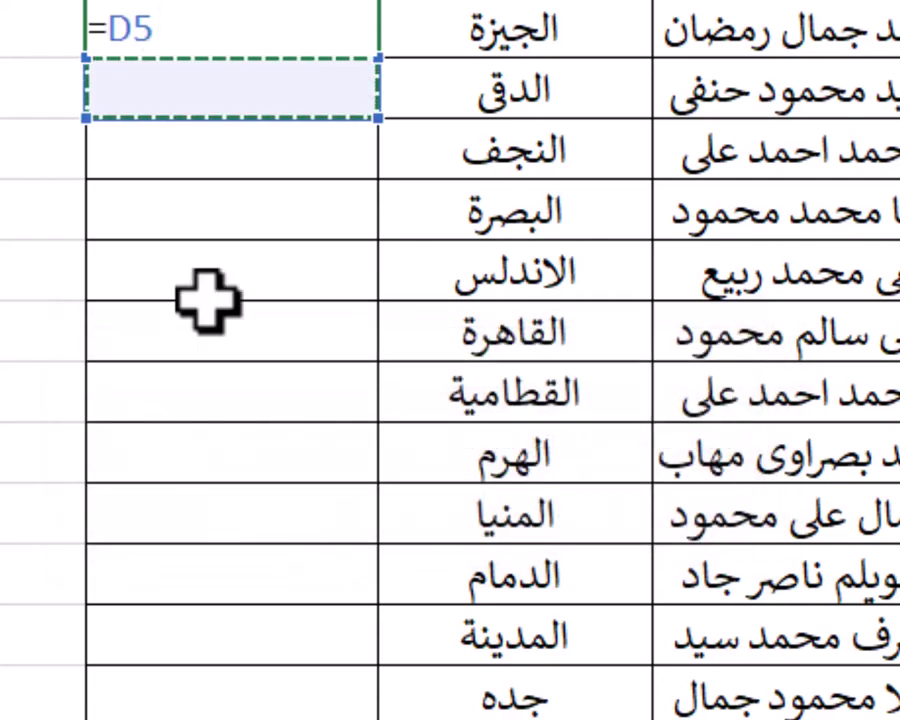
pyautogui.click(177, 224)
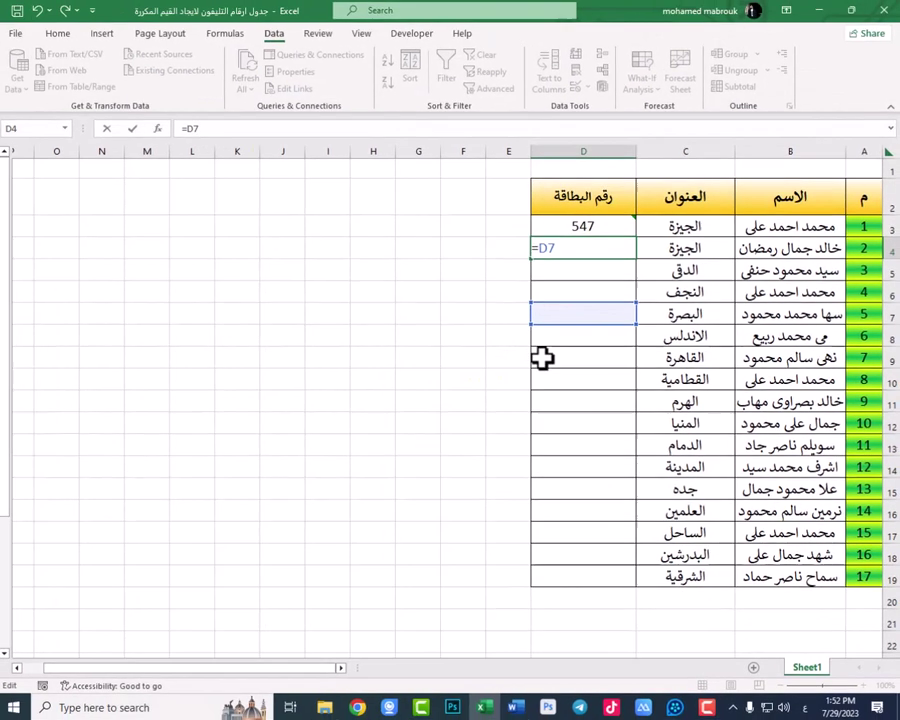
# Enter card numbers 422455415 in D4 and 123 in D5
pyautogui.press('Escape')
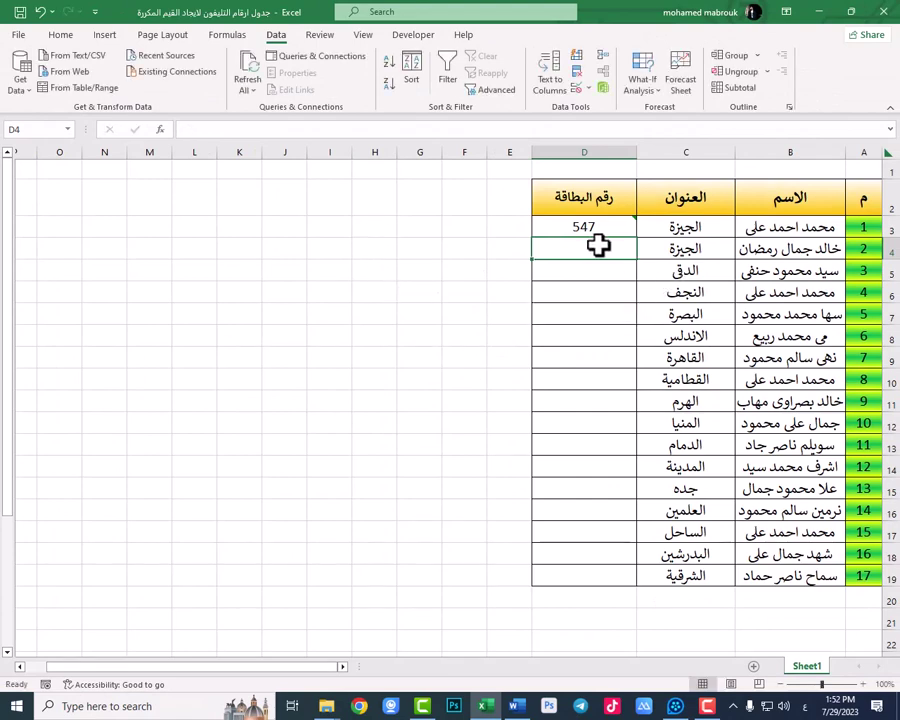
pyautogui.write('422455415')
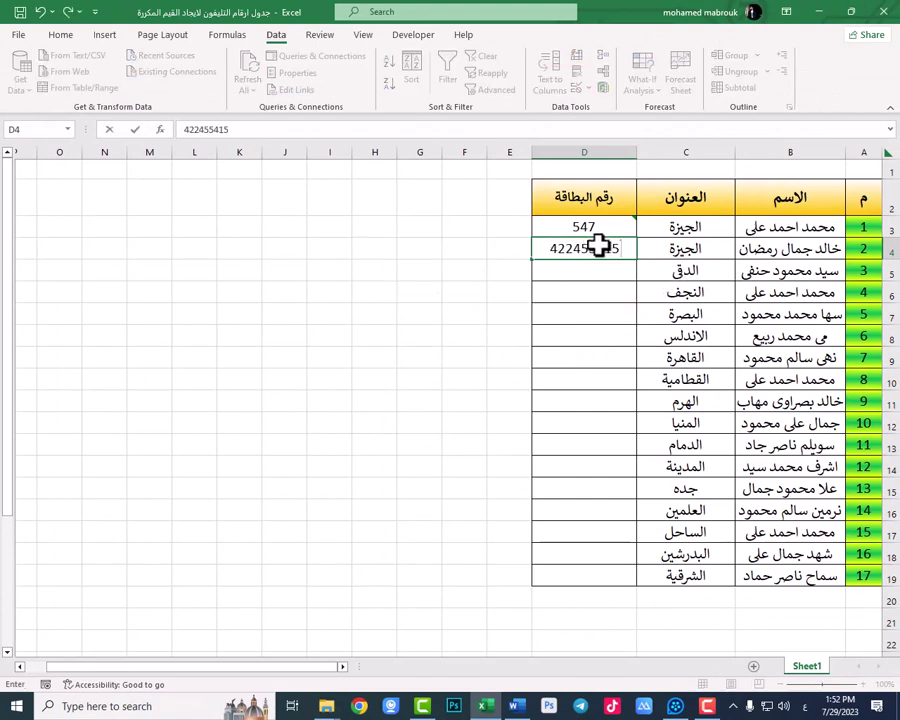
pyautogui.press('Return')
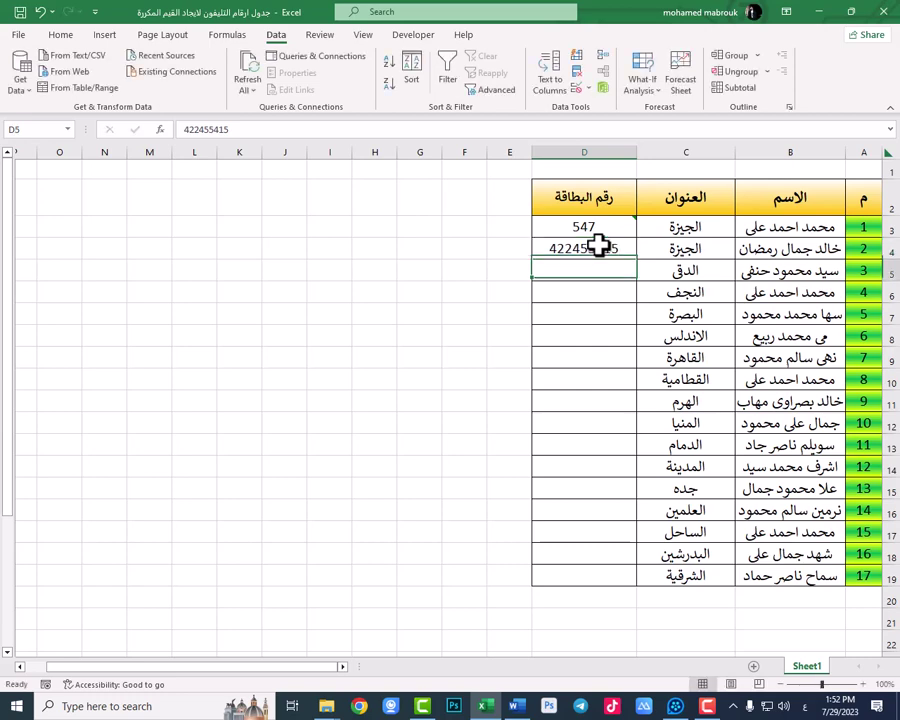
pyautogui.write('123')
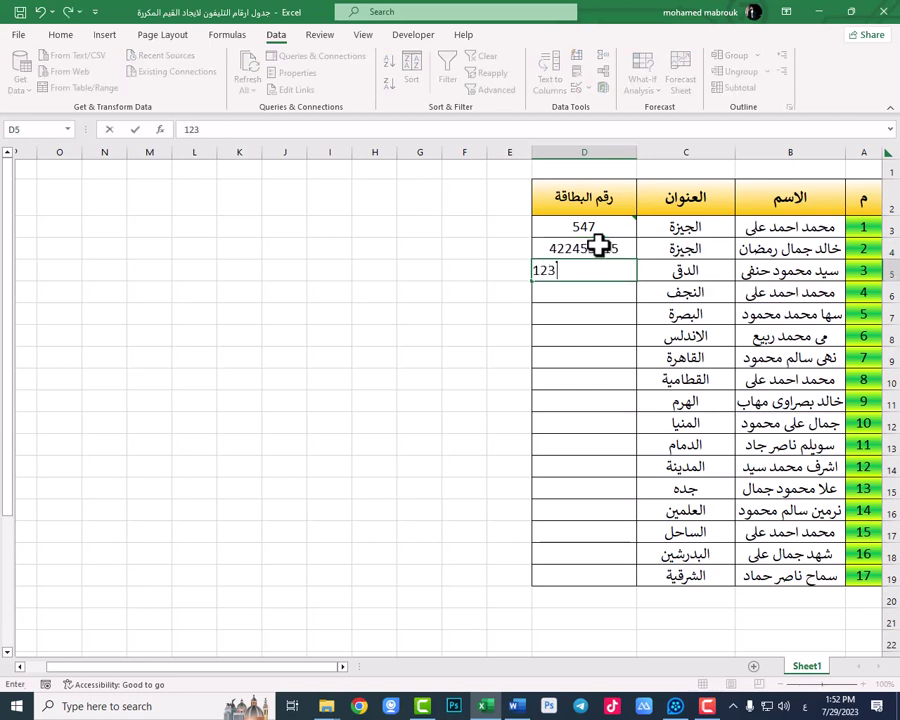
pyautogui.press('Return')
# Test a repeated 123 in D6, then after its rejection enter 1234 instead
pyautogui.write('123')
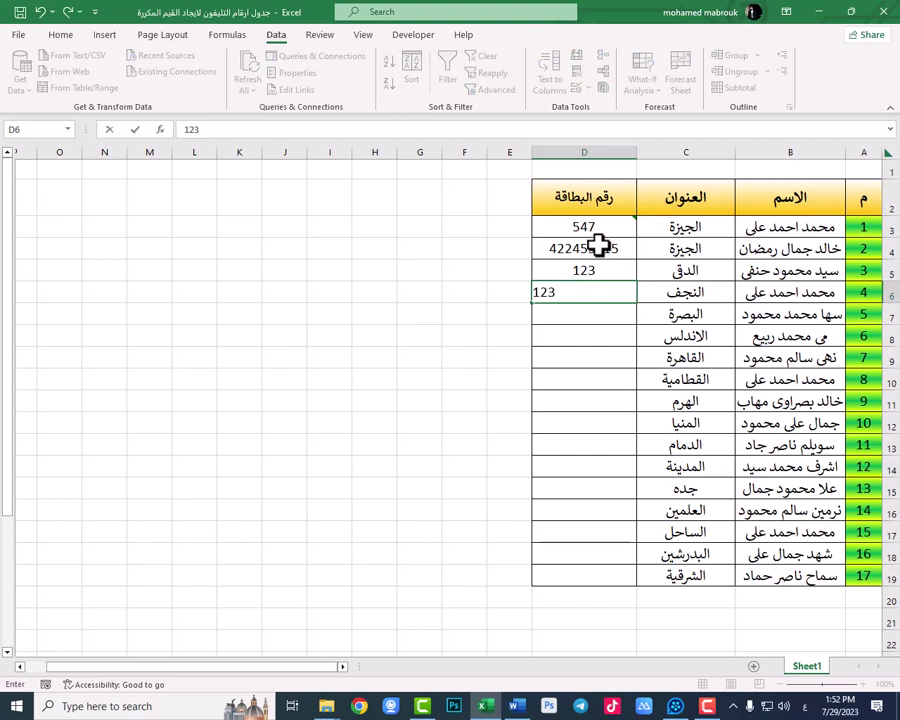
pyautogui.press('Return')
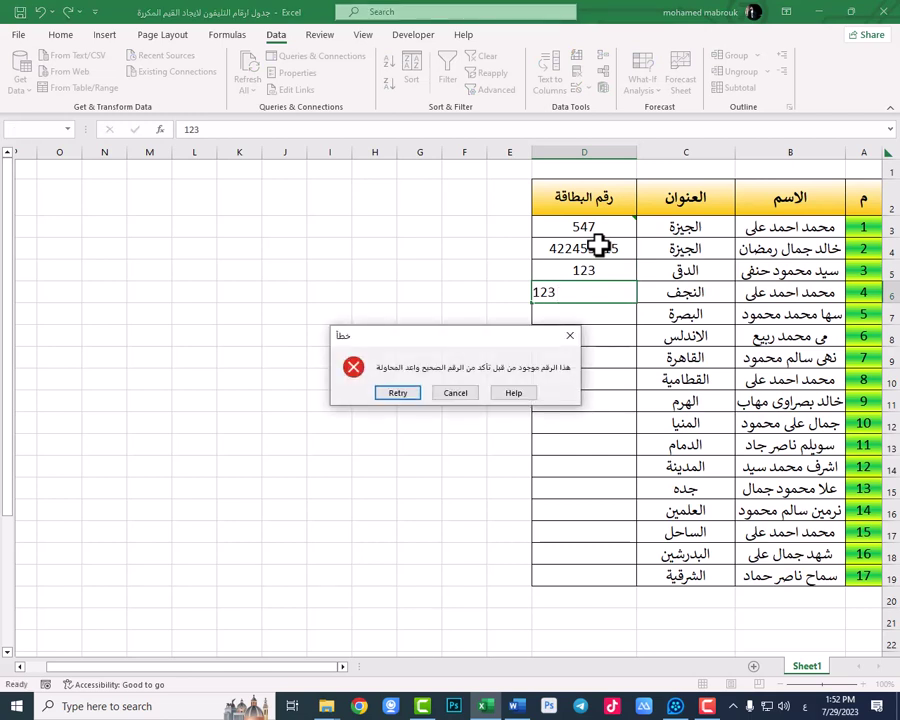
pyautogui.press('Return')
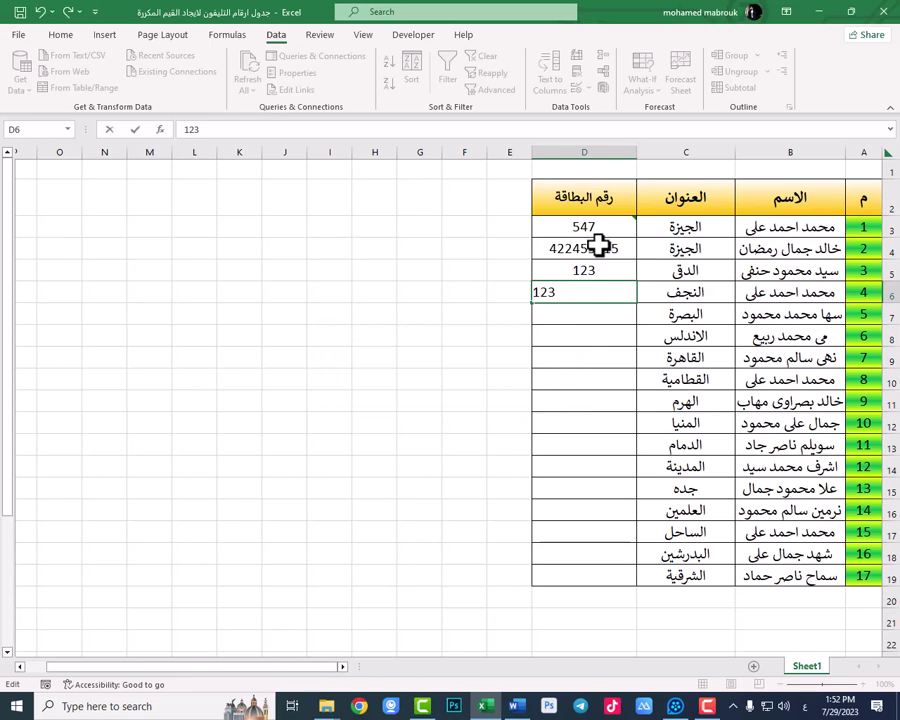
pyautogui.write('4')
pyautogui.press('Return')
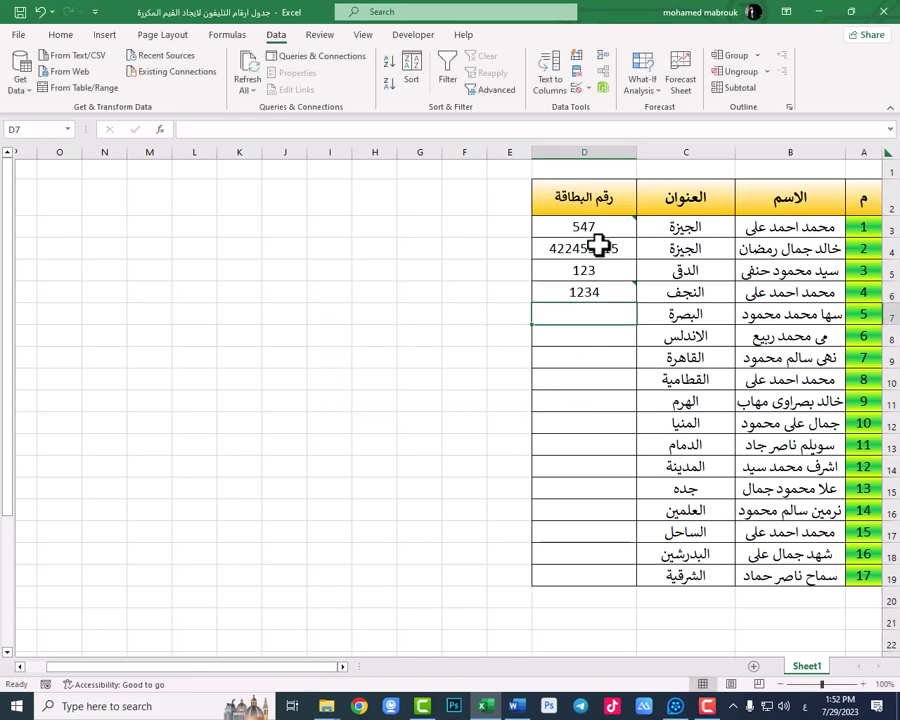
# Switch to the Arabic-interface workbook and select the empty card-number column D on the بيانات tab
pyautogui.click(18, 35)
pyautogui.click(16, 26)
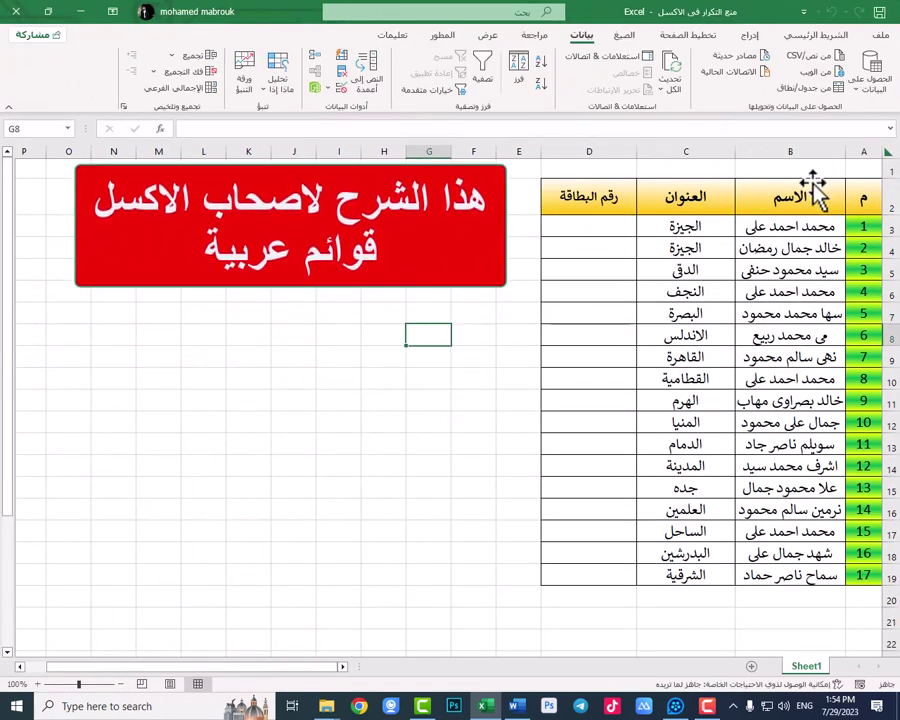
pyautogui.click(826, 37)
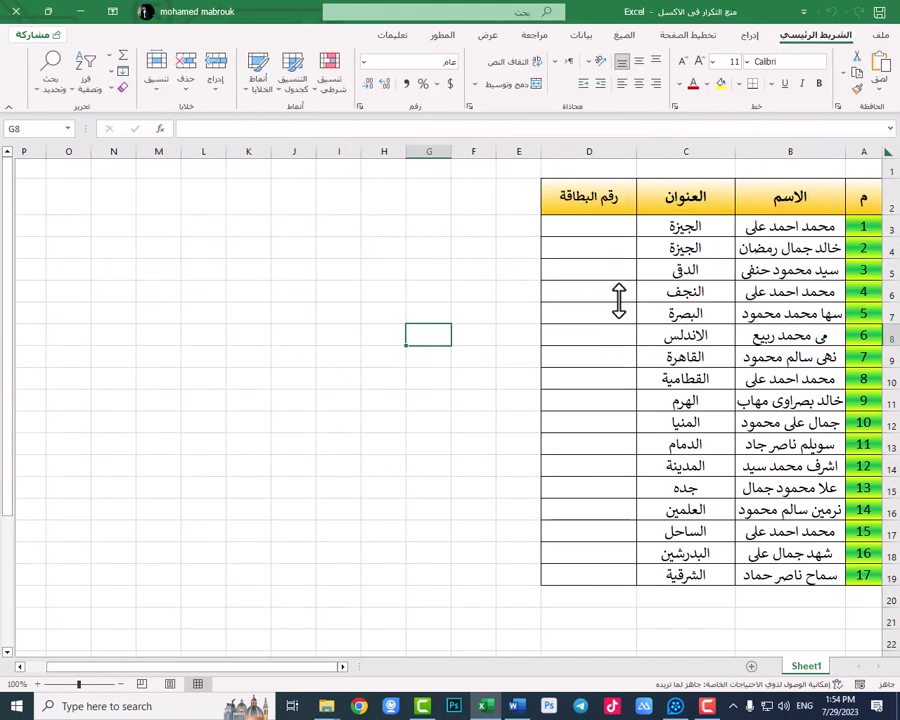
pyautogui.click(581, 229)
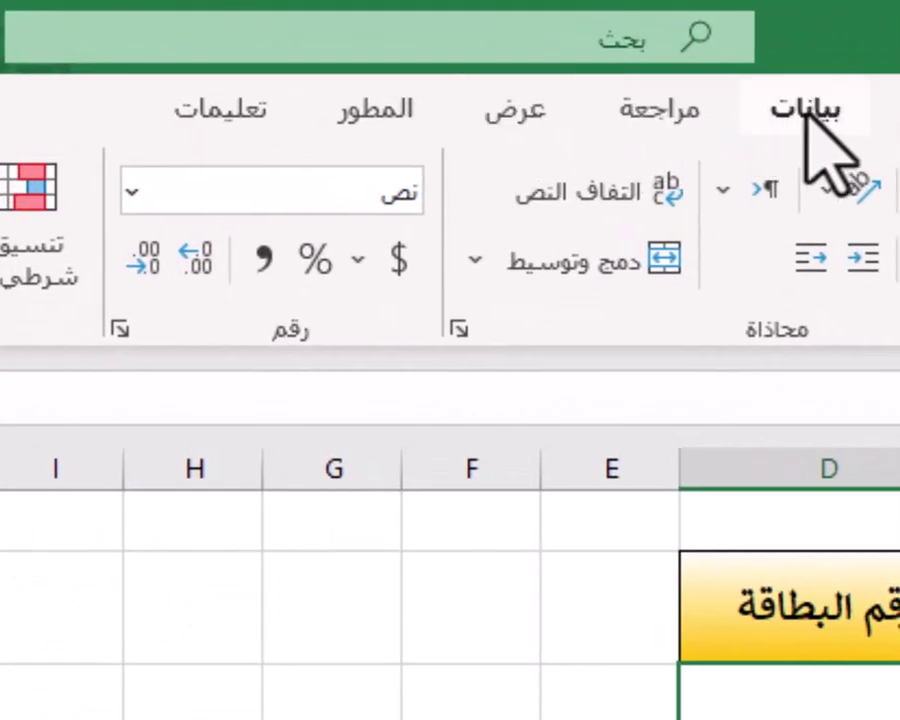
pyautogui.click(806, 112)
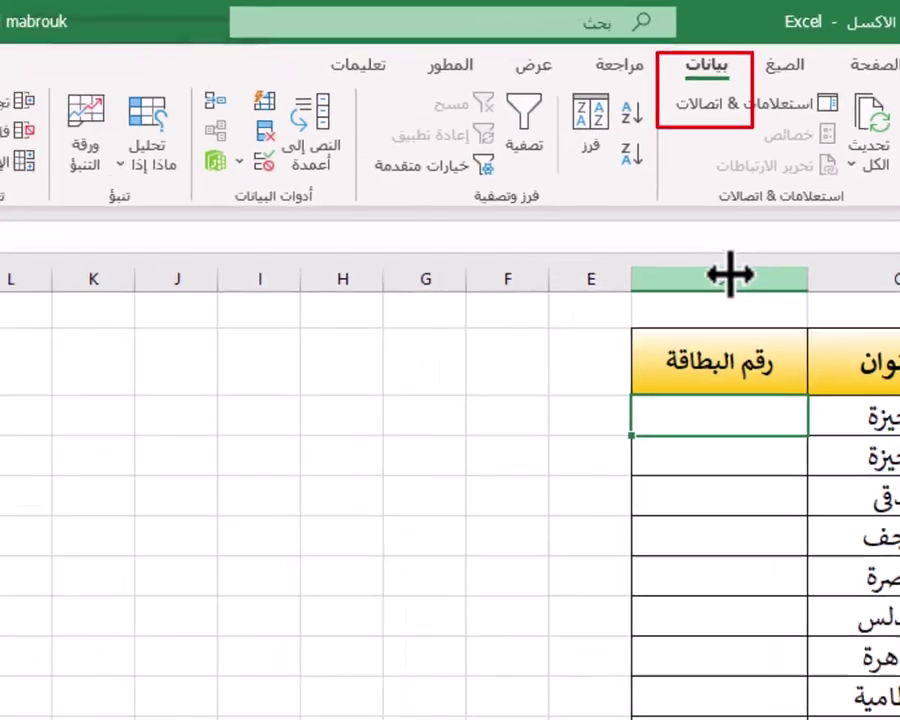
pyautogui.click(750, 243)
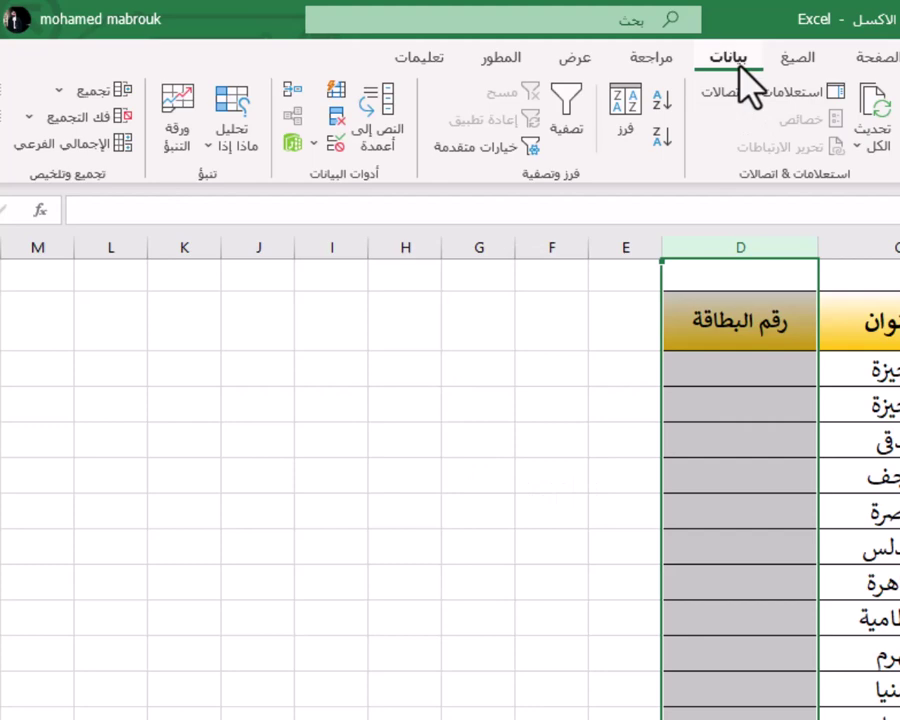
# Open Data Validation for the Arabic workbook's column D and move the dialog lower
pyautogui.click(313, 150)
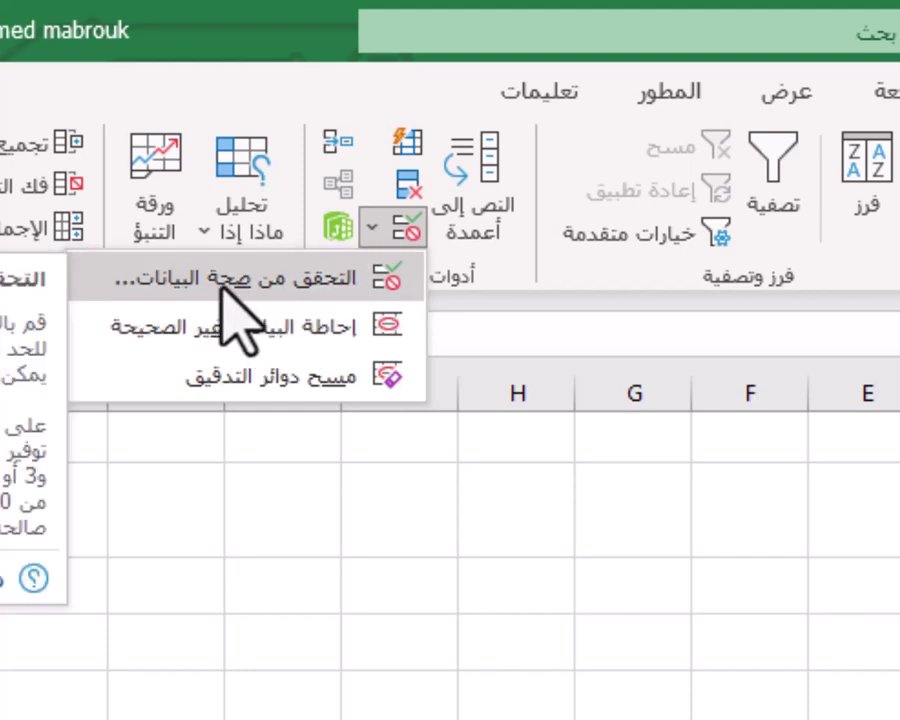
pyautogui.click(224, 288)
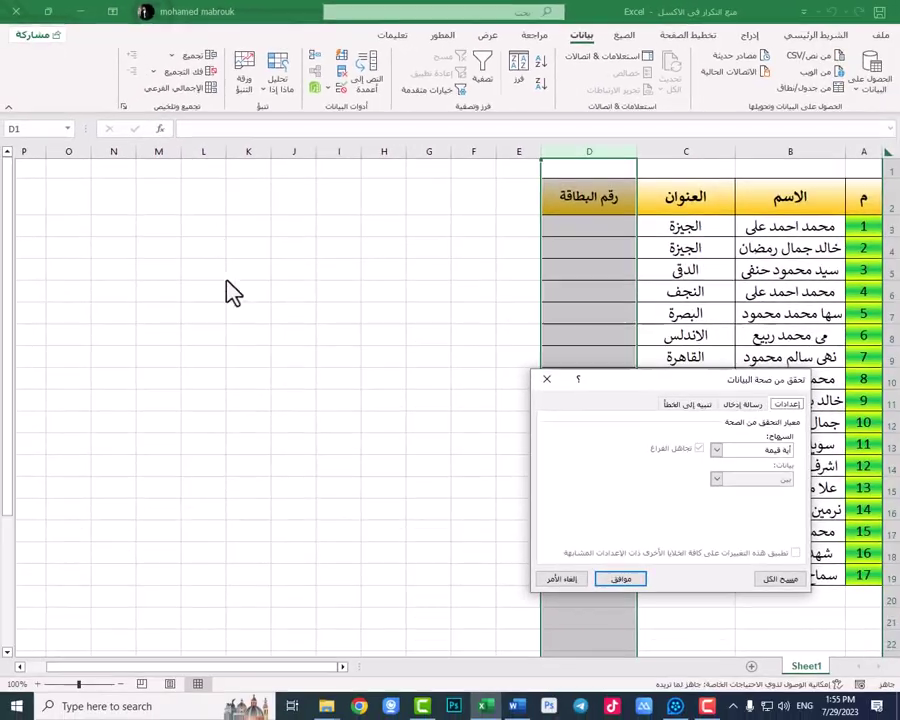
pyautogui.moveTo(716, 392); pyautogui.dragTo(704, 475)
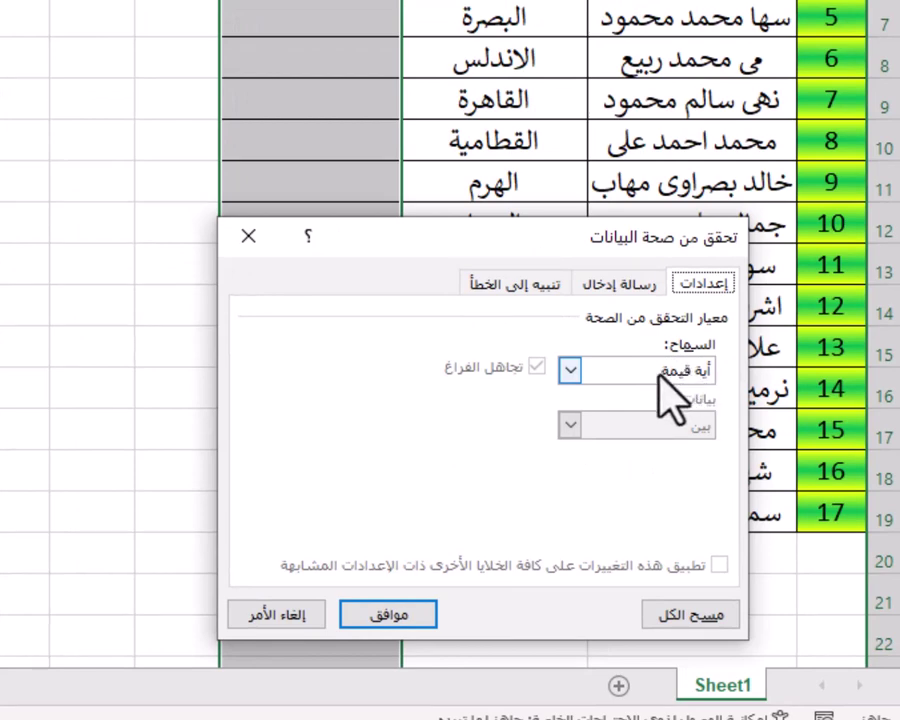
# Switch column D's validation to Custom (مخصص) and begin the formula with =COUNTIF
pyautogui.click(668, 380)
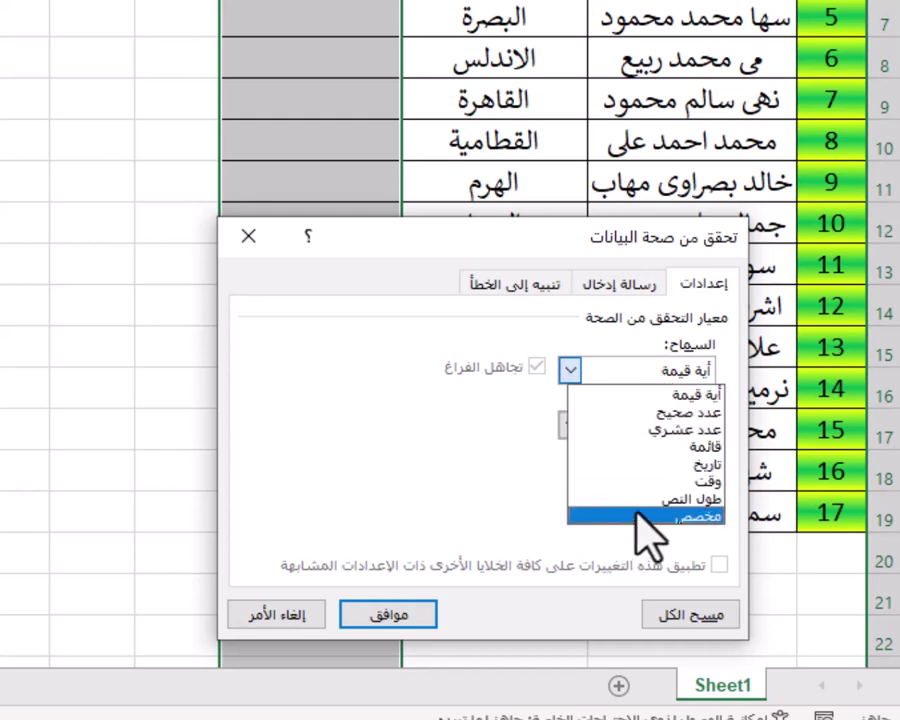
pyautogui.click(692, 515)
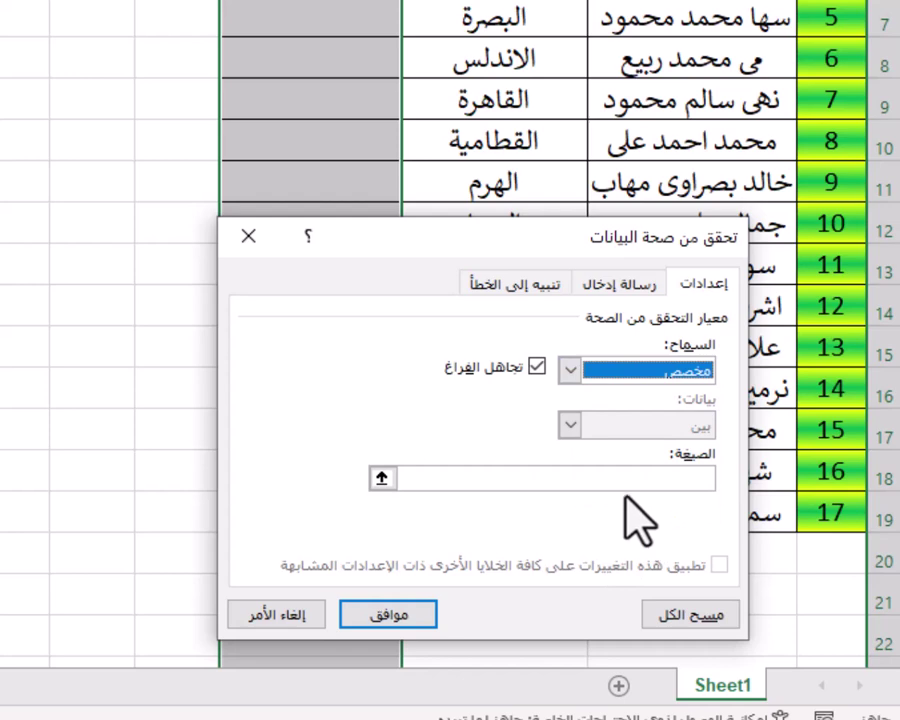
pyautogui.click(625, 482)
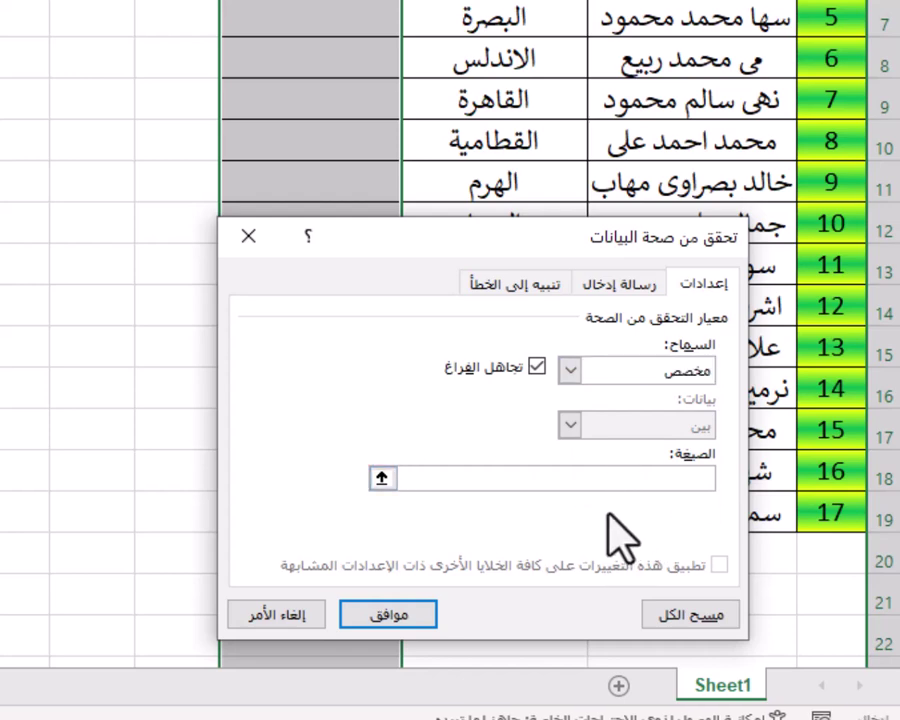
pyautogui.write('=COUNTIF')
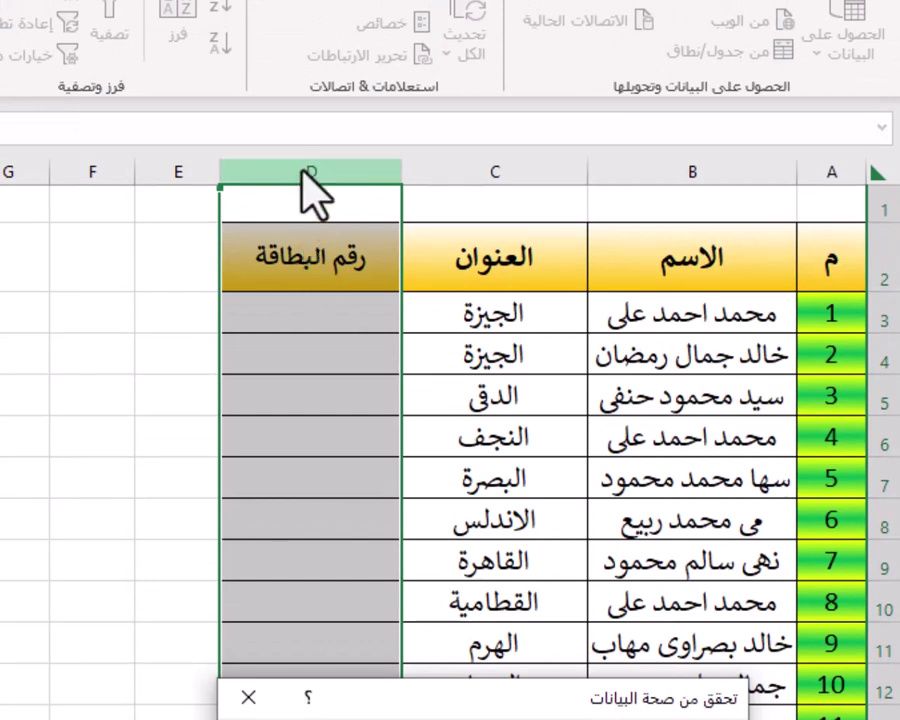
# Finish the validation formula as =COUNTIF(D:D,D1)=1, referencing column D and cell D1
pyautogui.hotkey('ctrl', 'c')
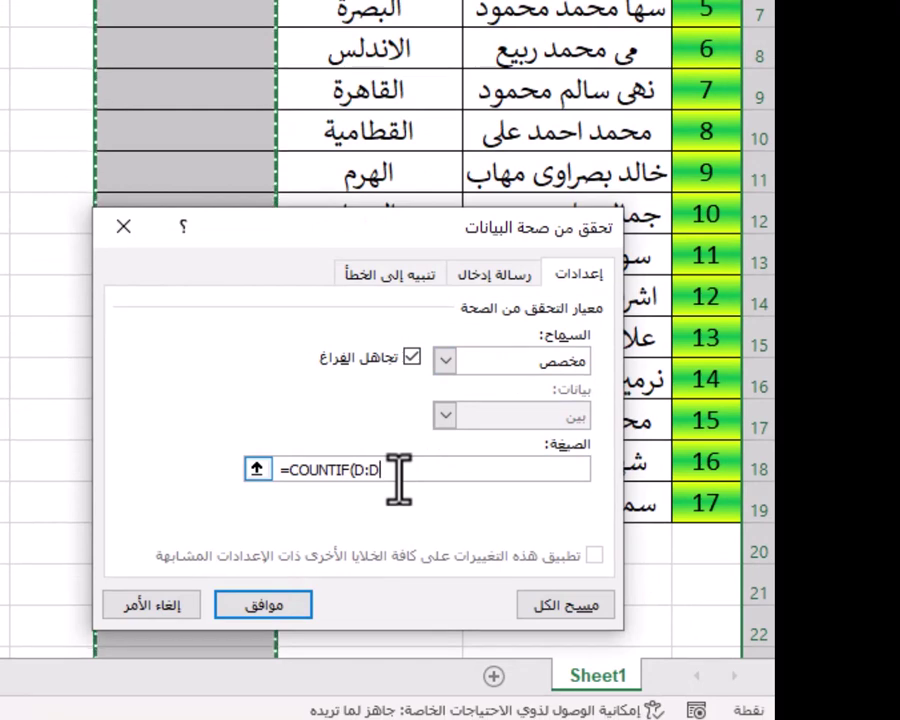
pyautogui.write(',')
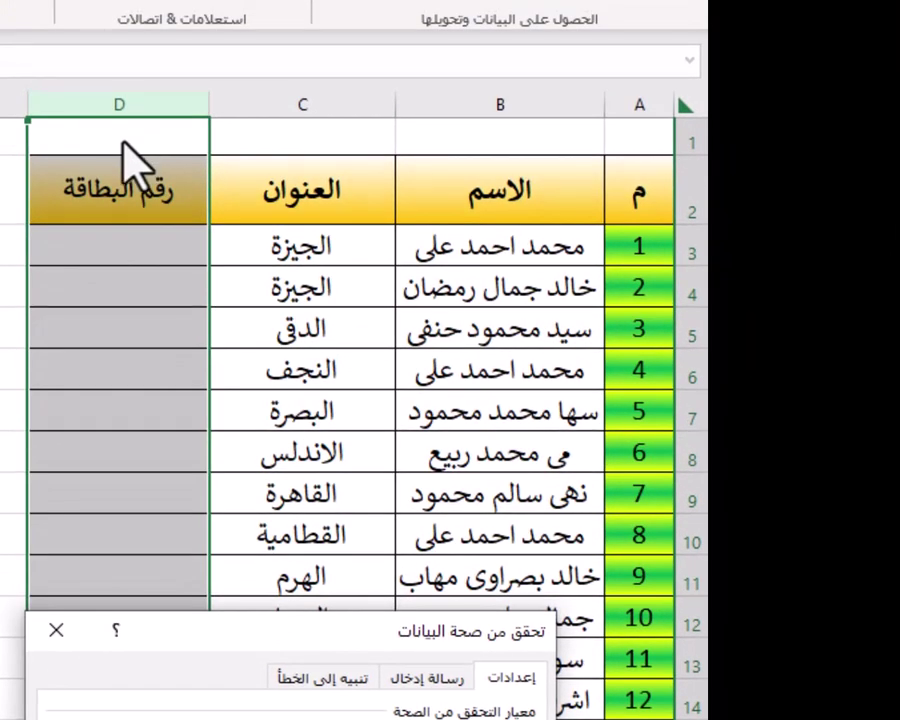
pyautogui.click(127, 148)
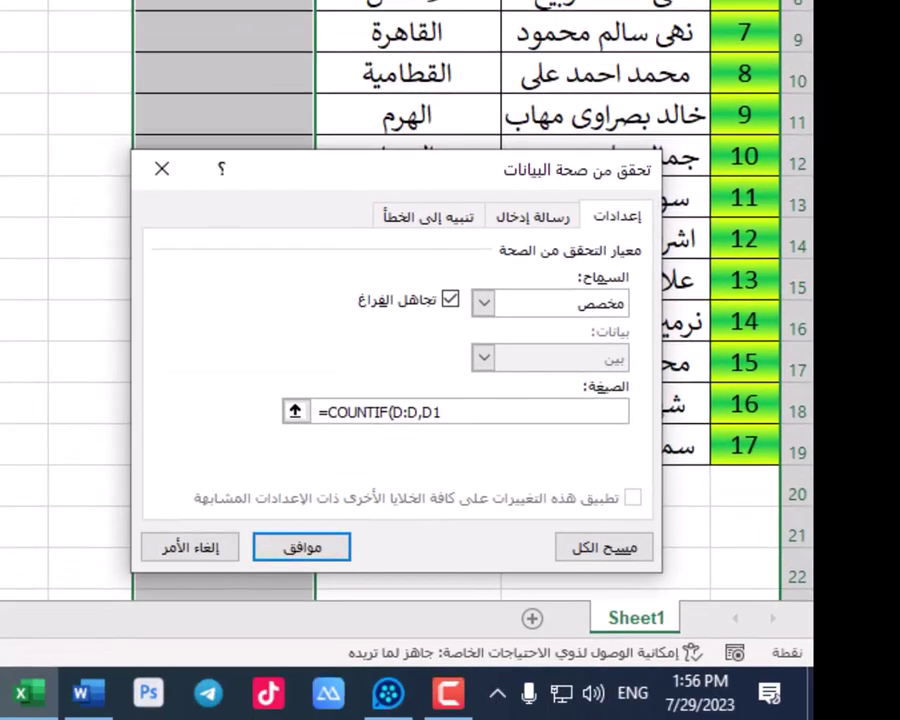
pyautogui.write(')')
pyautogui.write('=')
pyautogui.write('1')
# Give the Stop error alert the Arabic title خطأ and message الرقم خطأ واصحى شويه
pyautogui.click(452, 238)
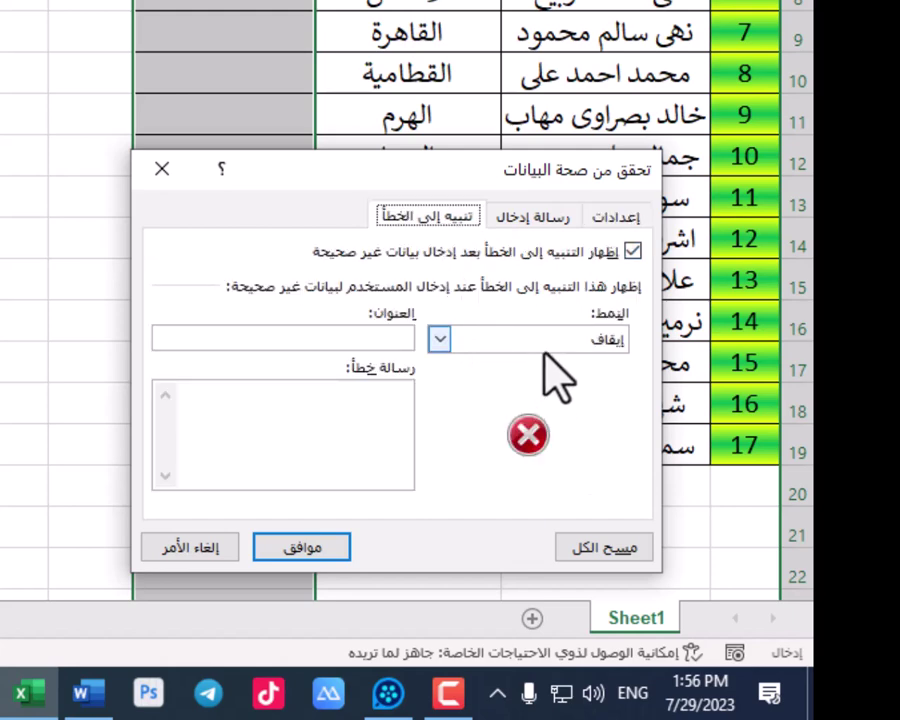
pyautogui.click(360, 338)
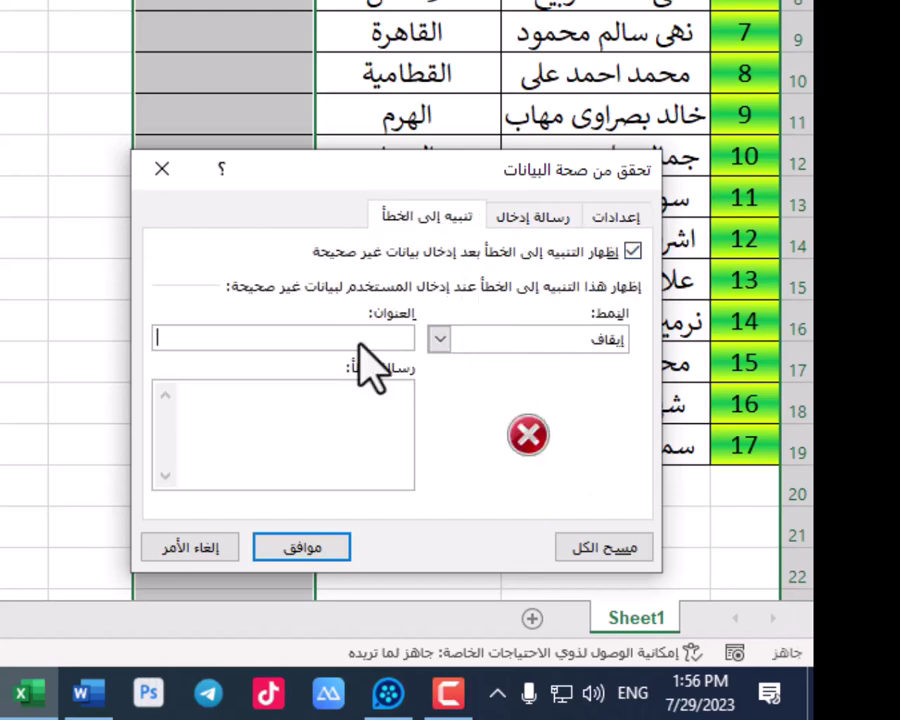
pyautogui.hotkey('alt', 'shift')
pyautogui.write('خط')
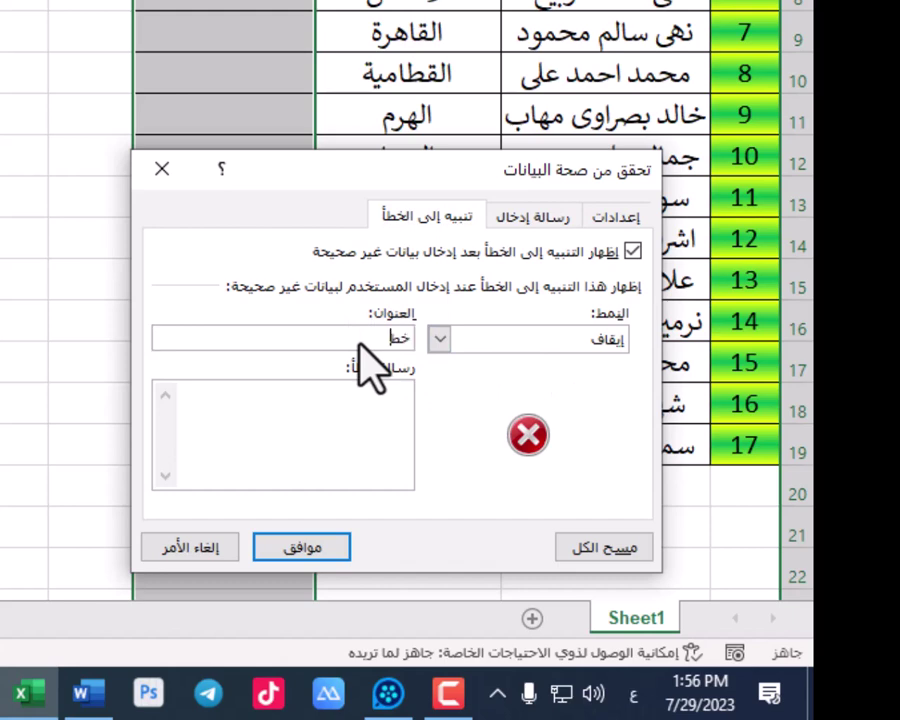
pyautogui.write('أ')
pyautogui.click(322, 450)
pyautogui.write('ال')
pyautogui.write('رقم خط')
pyautogui.write('أ واص')
pyautogui.write('حى شوي')
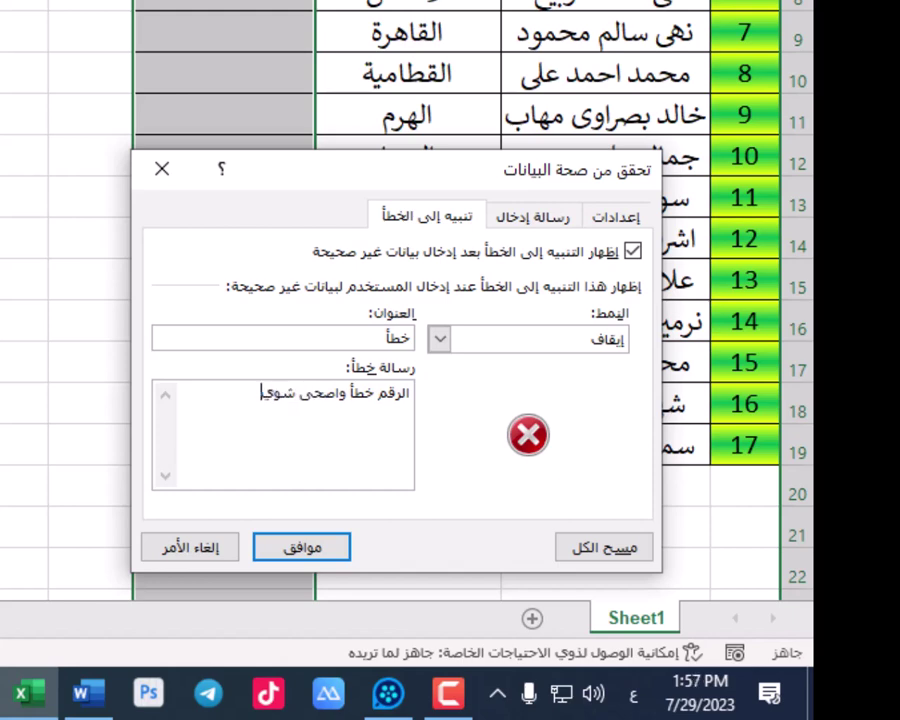
pyautogui.write('ه')
# Apply the validation rule and enter card number 457 in D3
pyautogui.click(295, 545)
pyautogui.click(420, 3)
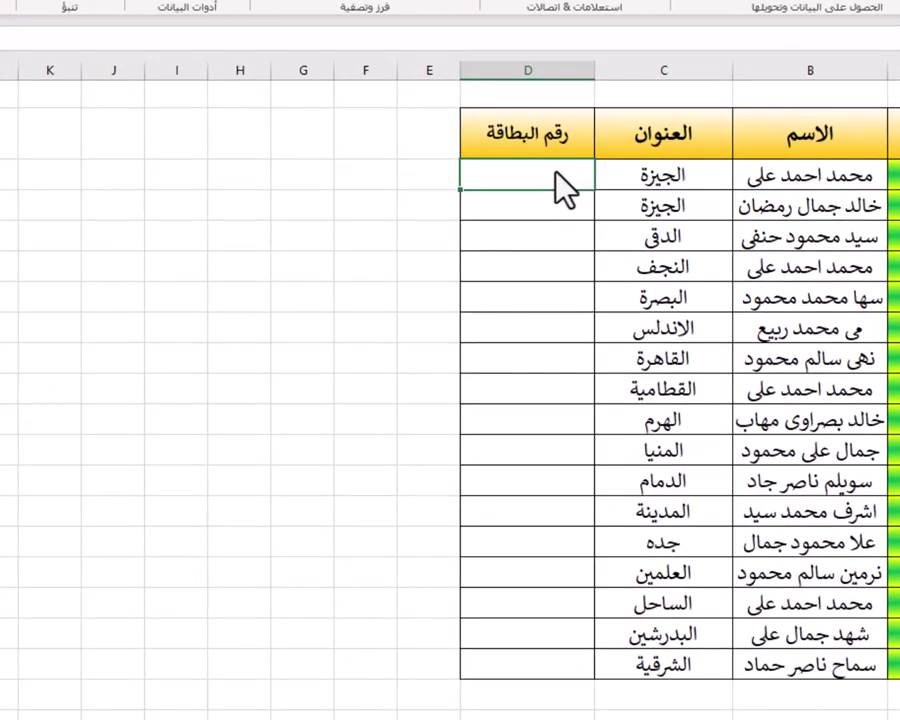
pyautogui.write('457')
# Enter 457 again in D4 to trigger the خطأ stop alert
pyautogui.click(520, 215)
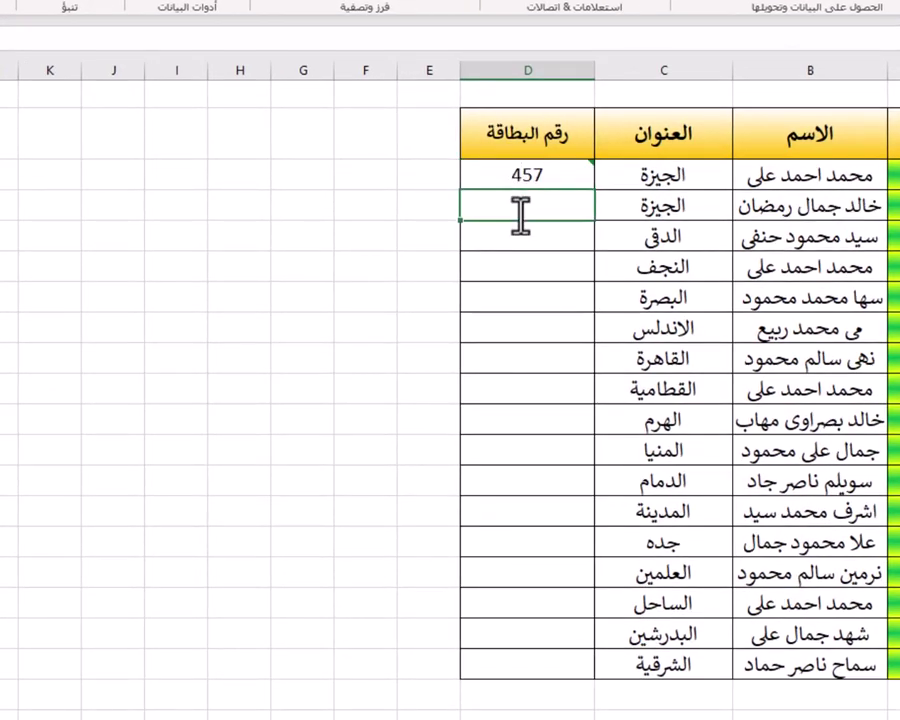
pyautogui.write('4')
pyautogui.write('57')
pyautogui.press('Return')
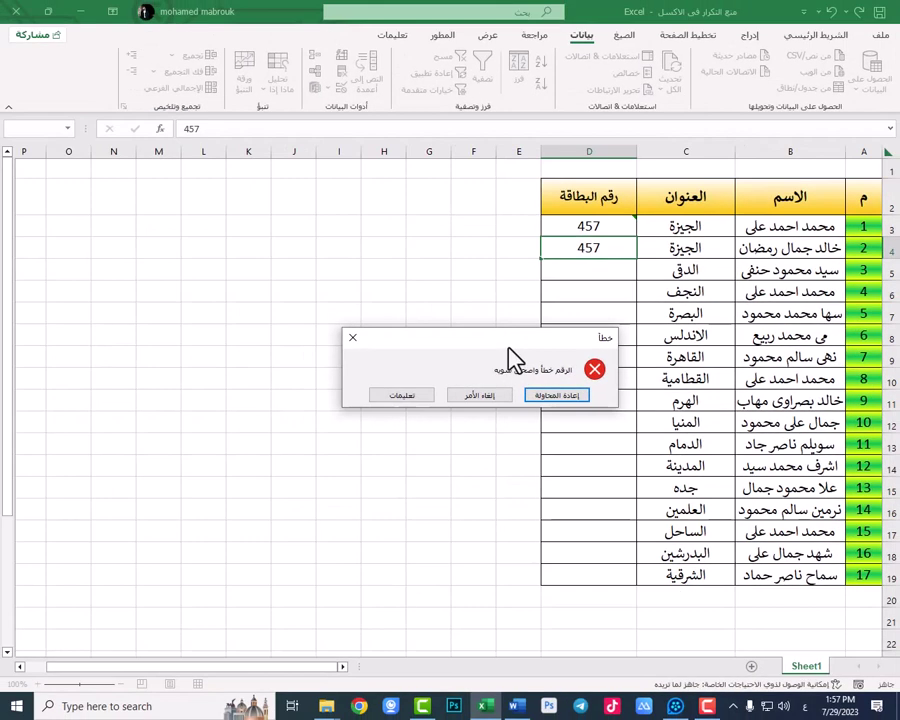
pyautogui.moveTo(505, 347); pyautogui.dragTo(688, 401)
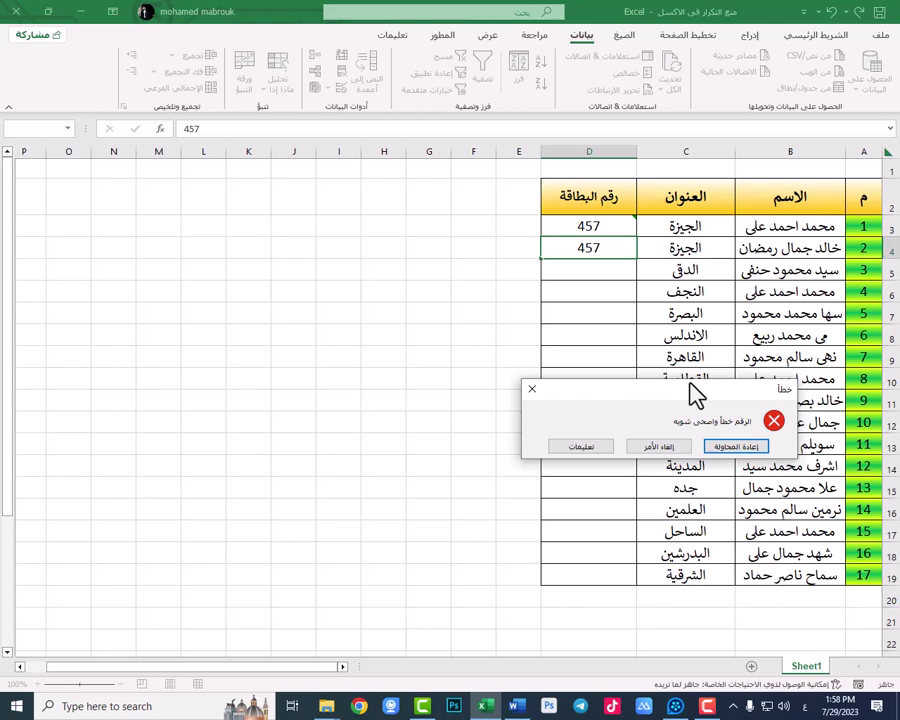
pyautogui.moveTo(702, 397); pyautogui.dragTo(750, 412)
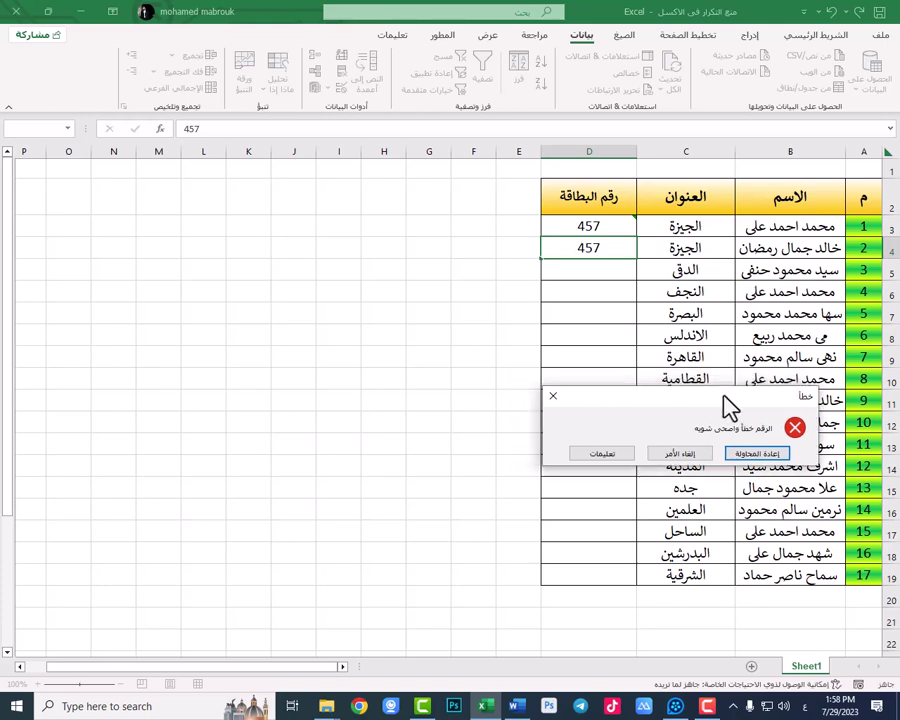